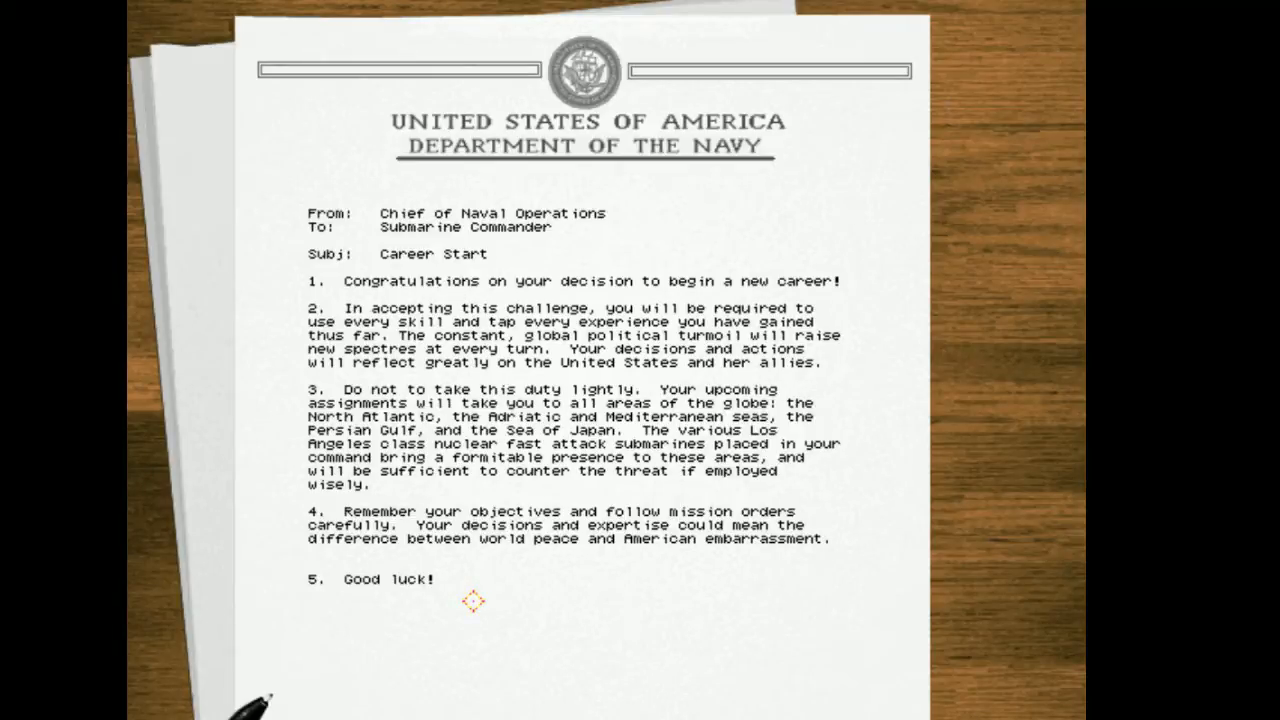
# Dismiss the Department of the Navy career letter to reach the Persian Gulf Mission 1 briefing
pyautogui.click(473, 600)
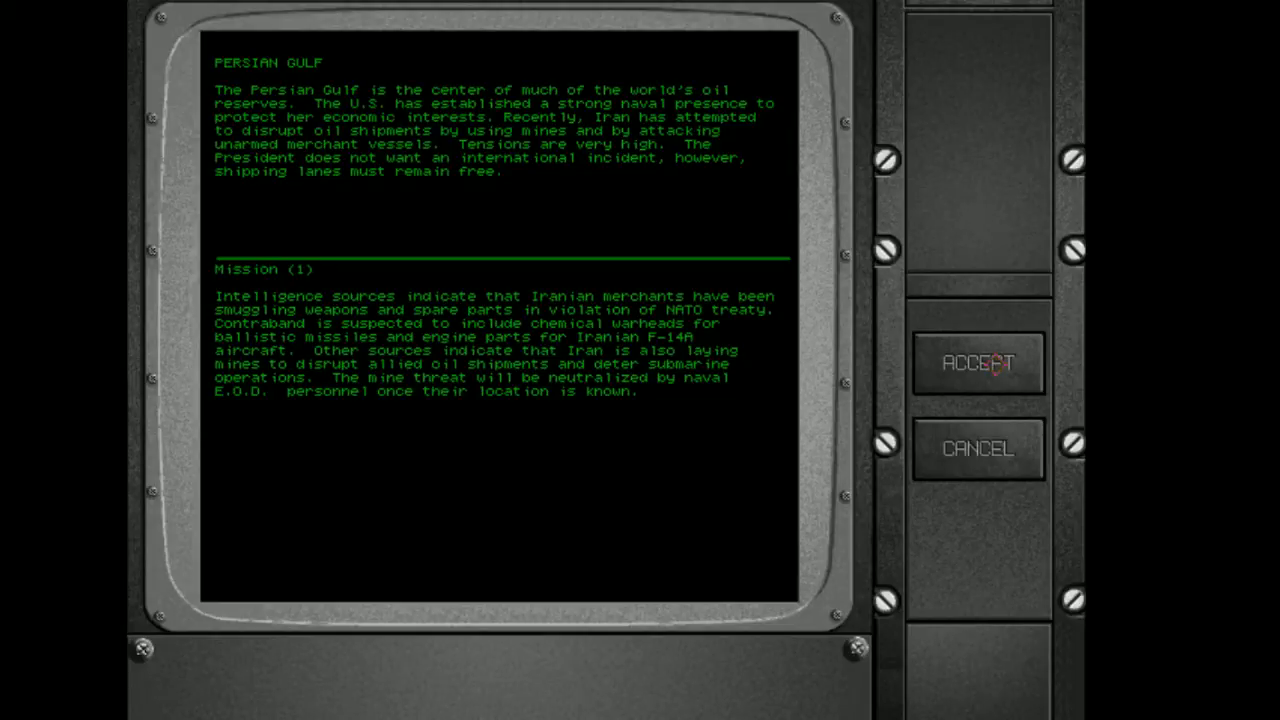
# Accept the mission, check a sonar contact's bearing, read the radio mission orders, and go to ship control
pyautogui.click(996, 365)
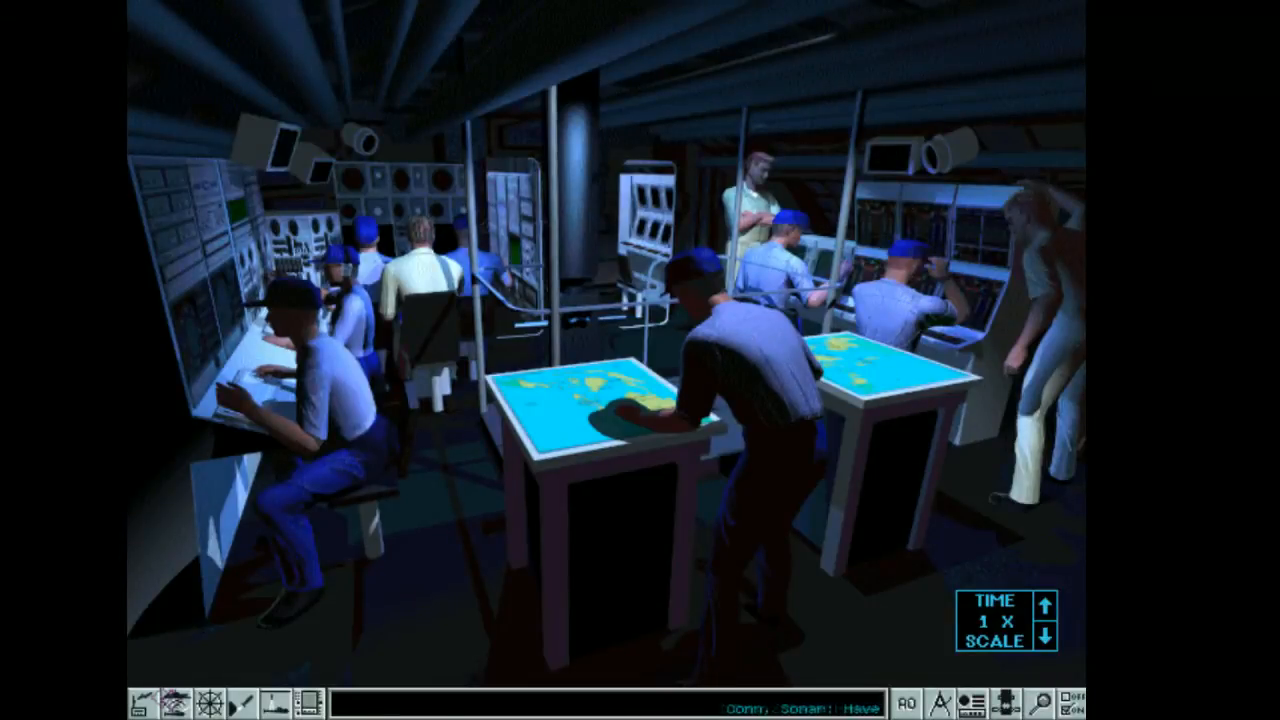
pyautogui.click(177, 703)
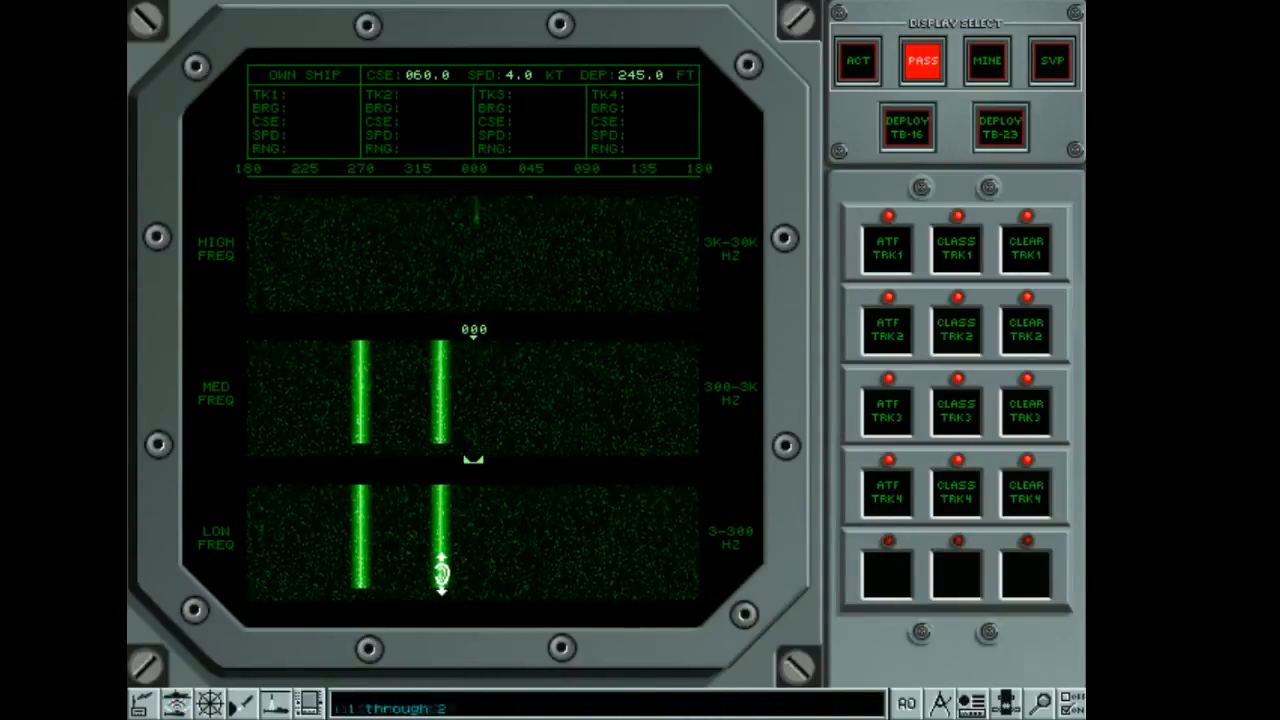
pyautogui.click(434, 565)
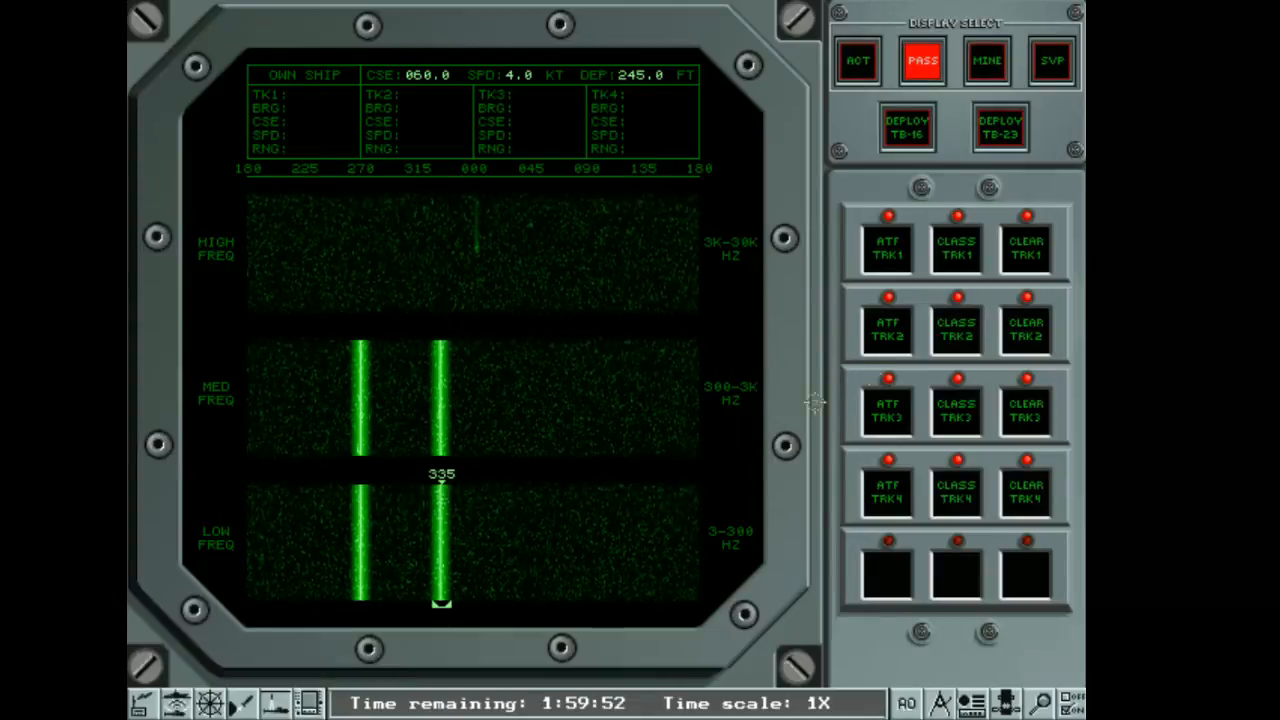
pyautogui.click(144, 702)
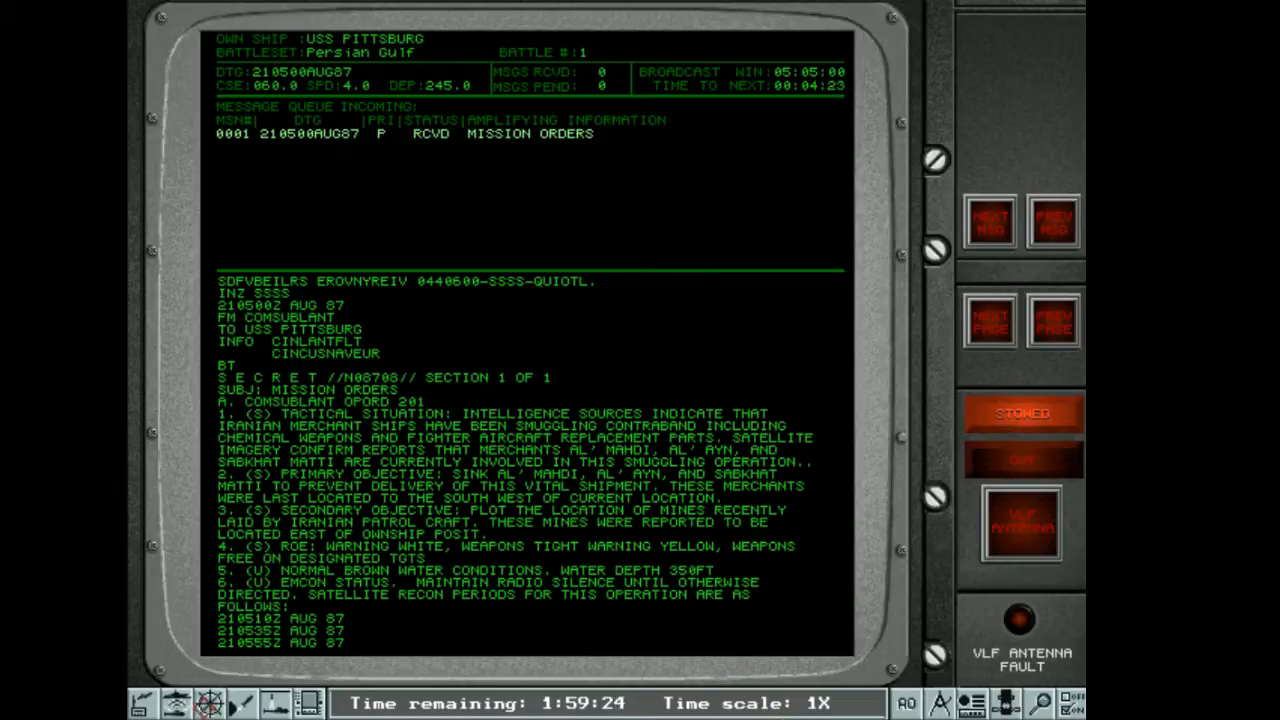
pyautogui.click(208, 703)
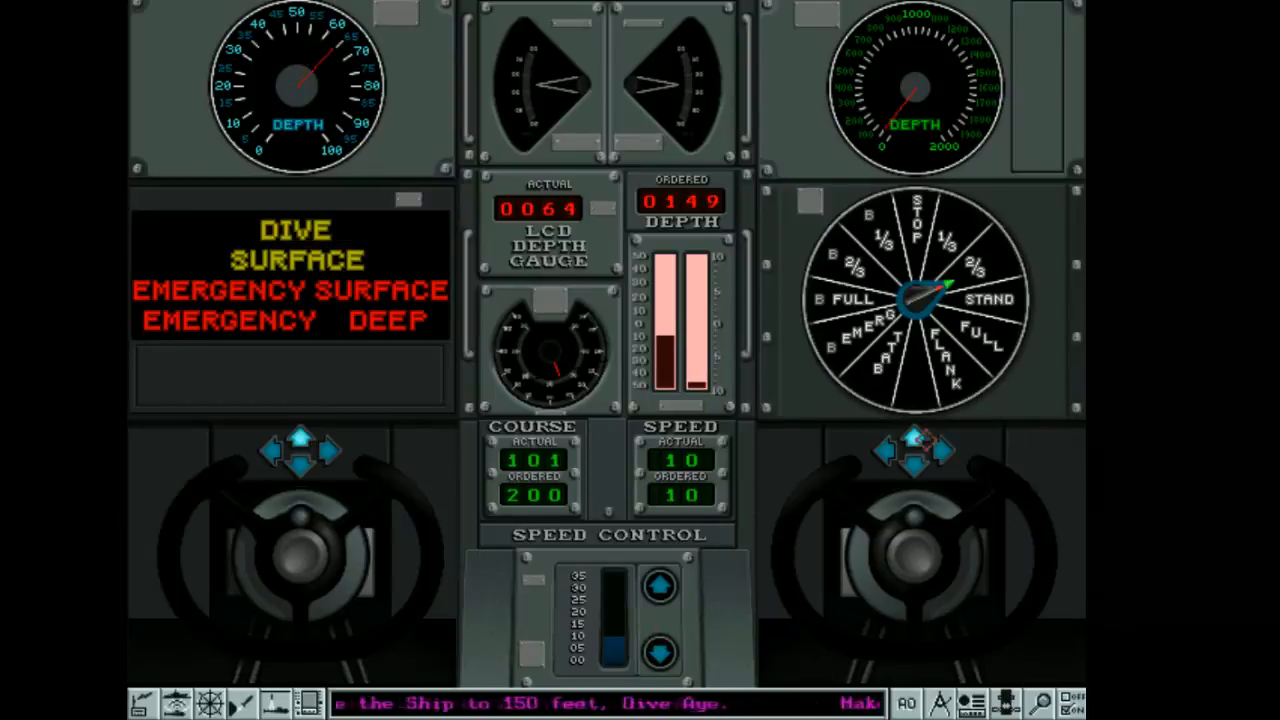
# Order depth 46 feet and cut speed to 2 knots, then return to the sonar station
pyautogui.click(920, 440)
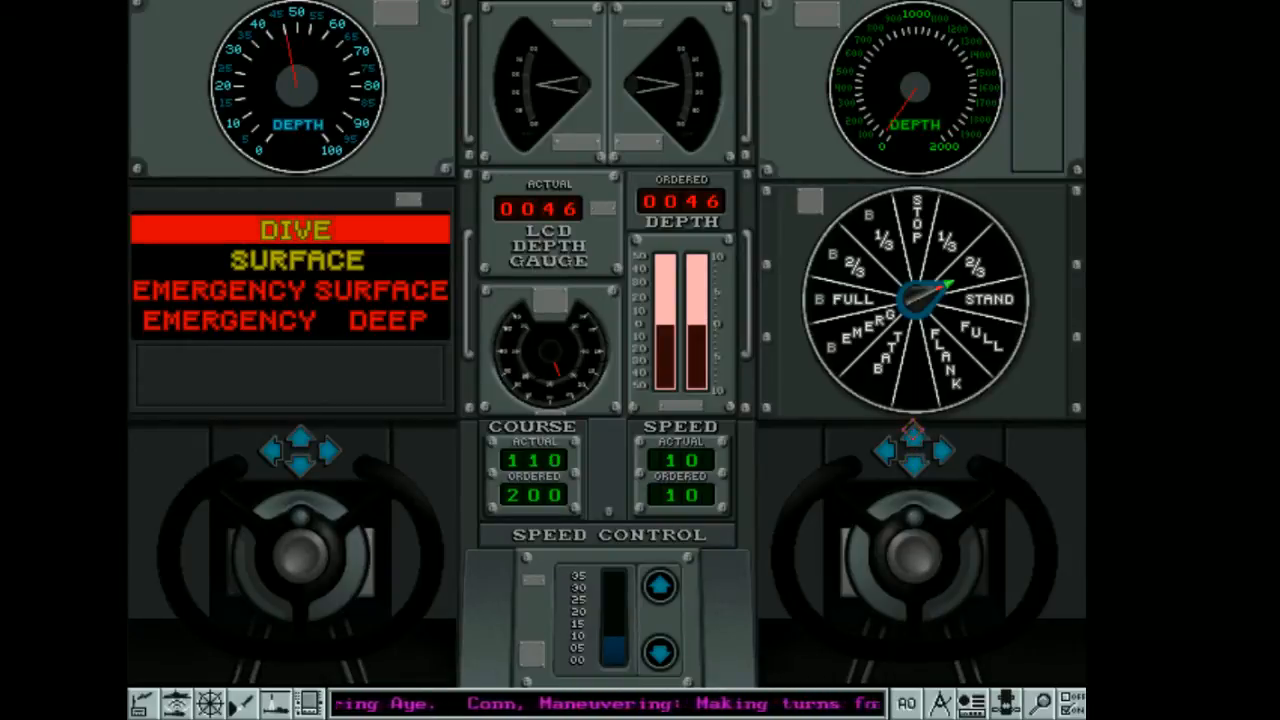
pyautogui.press('1')
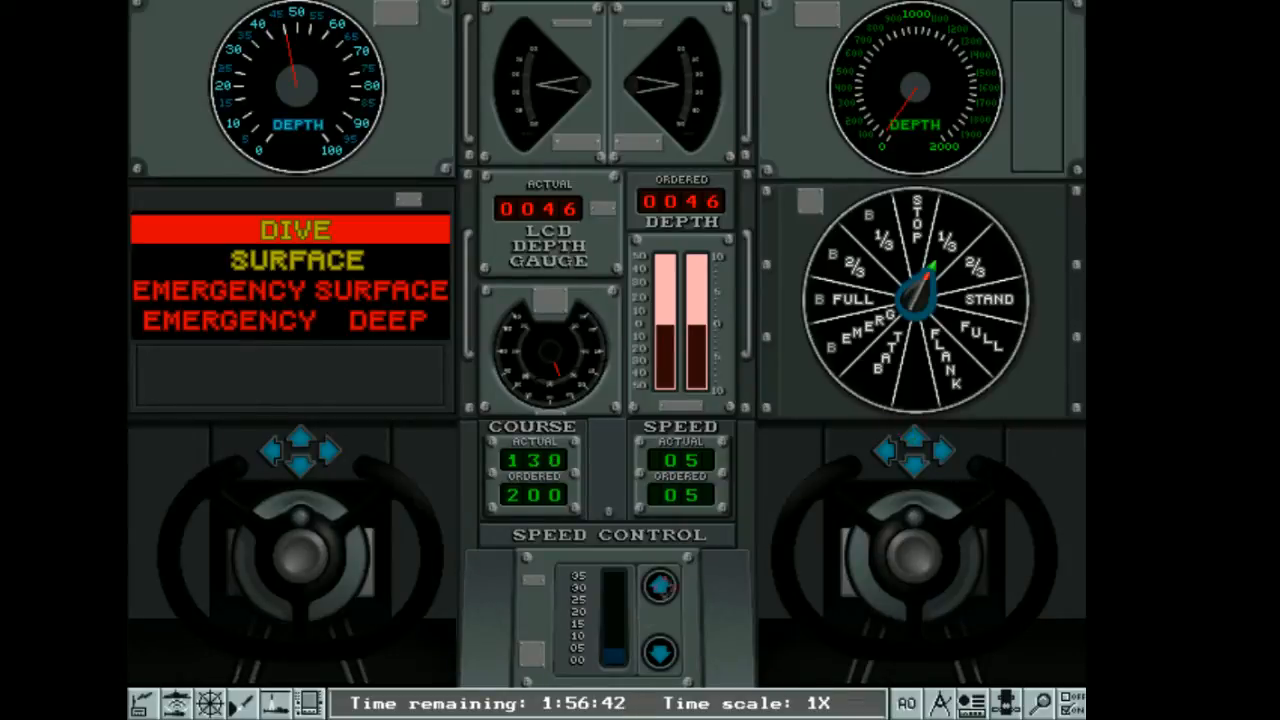
pyautogui.click(660, 650)
pyautogui.click(660, 650)
pyautogui.click(176, 702)
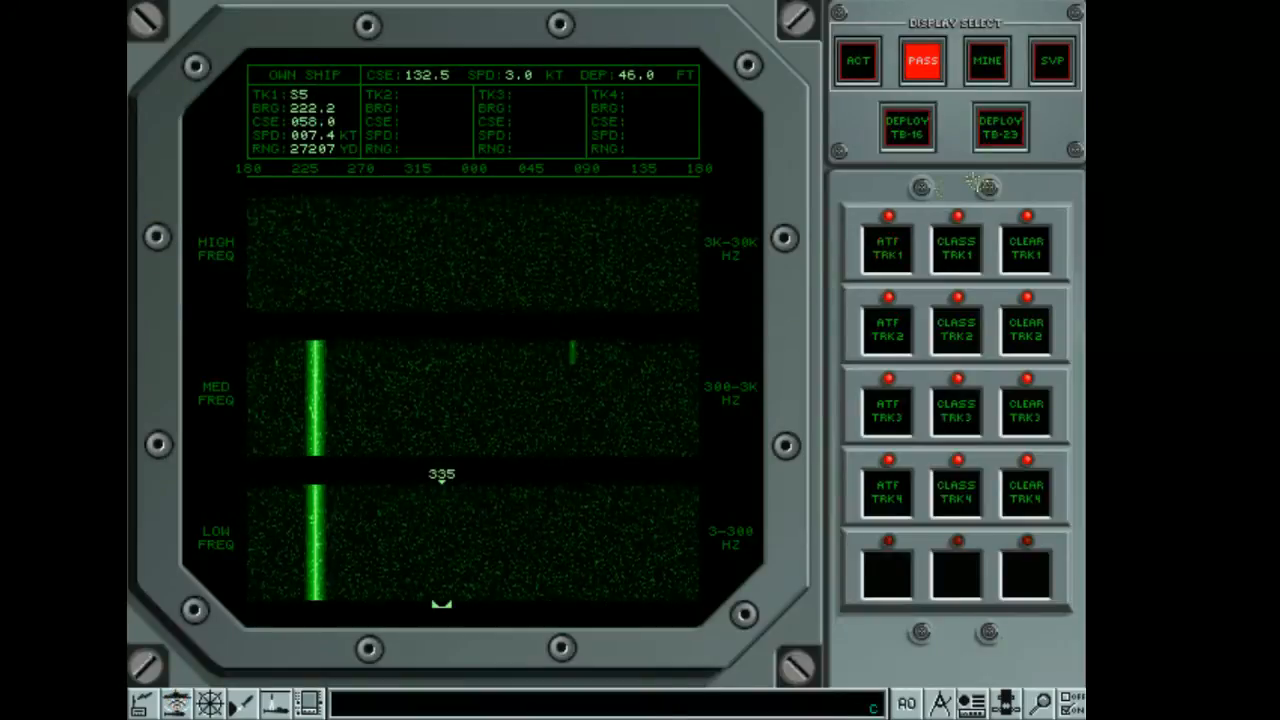
# Start tracking contacts S5 and S8, deploying and then stowing the TB-23 towed array
pyautogui.click(1000, 128)
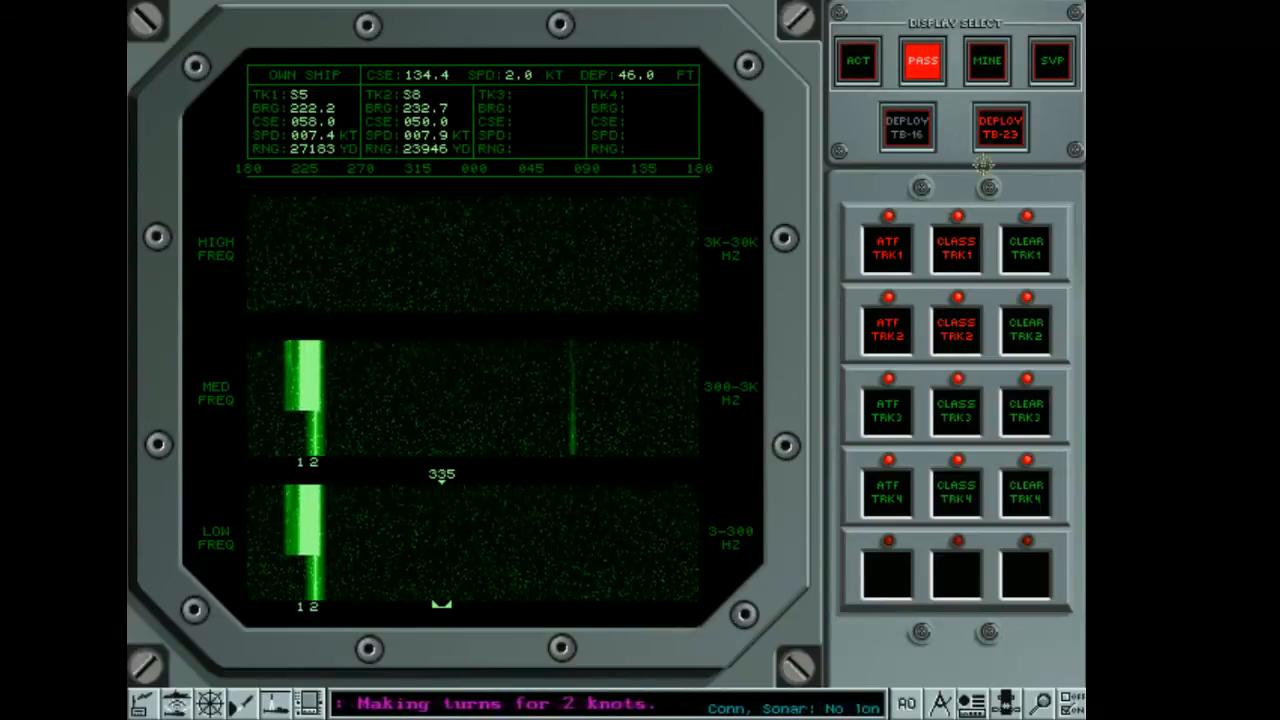
pyautogui.click(996, 135)
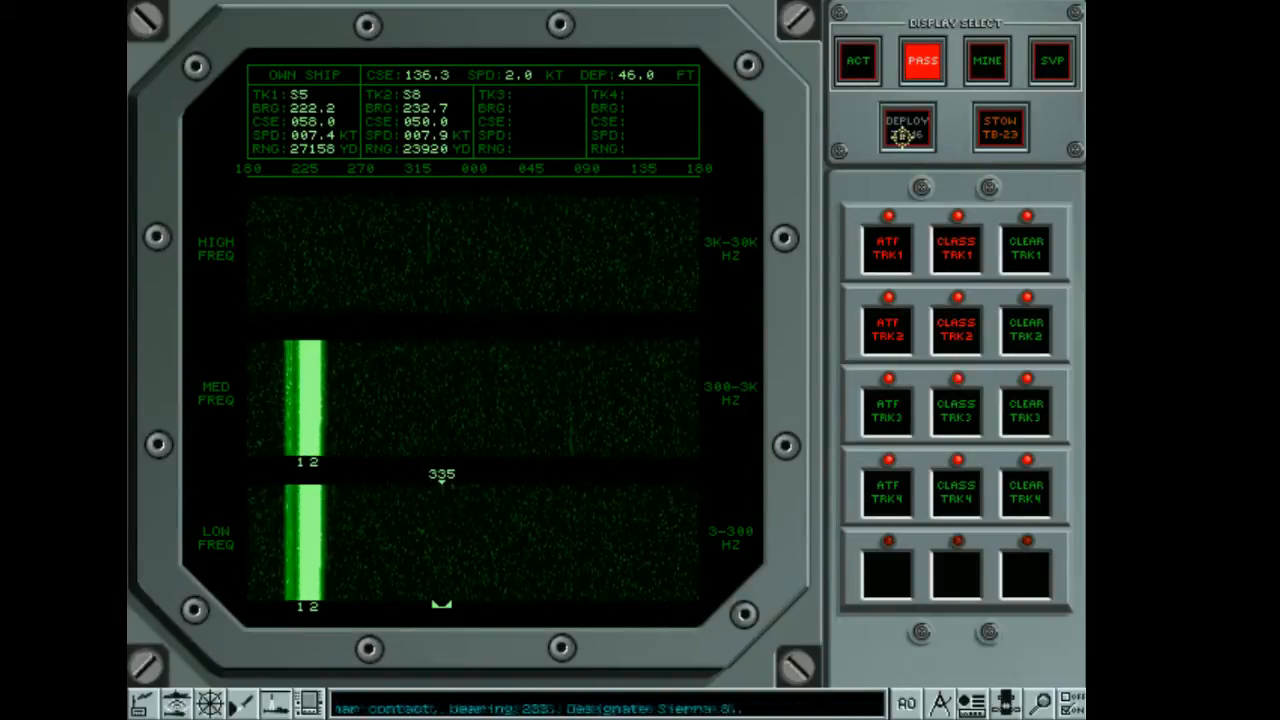
pyautogui.click(906, 130)
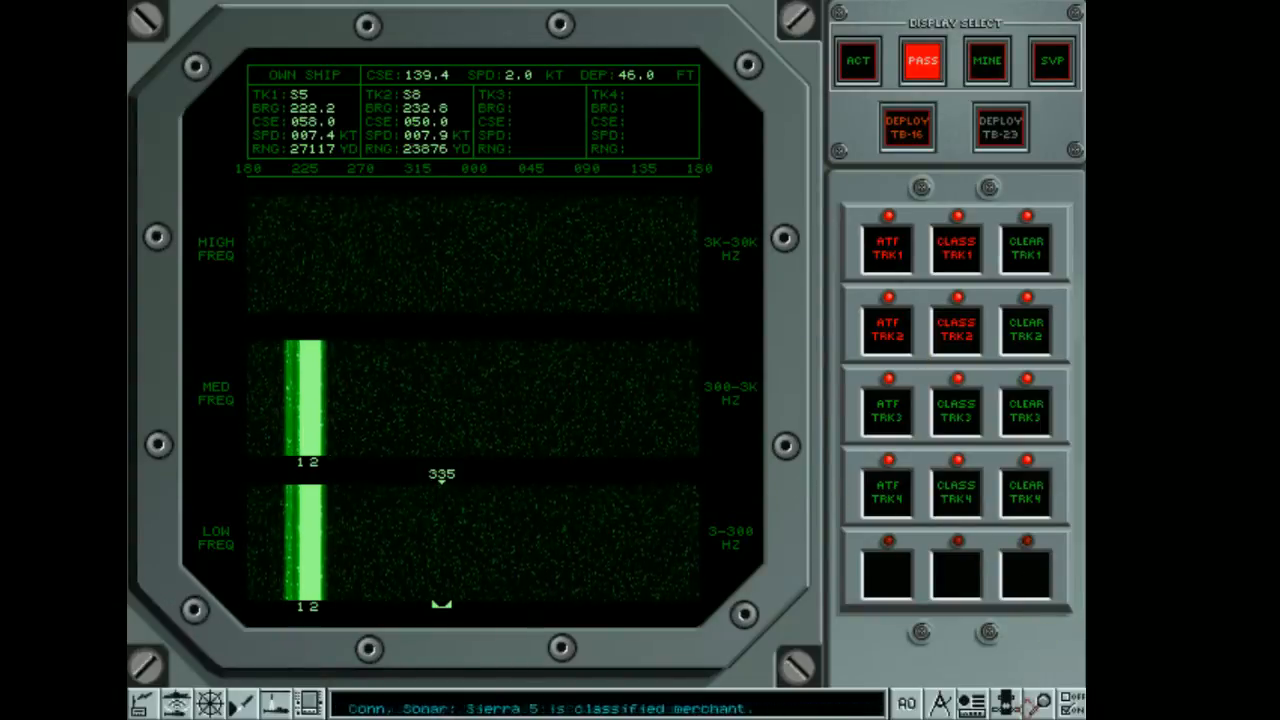
# Identify track 2 as the merchant Sabkhat Matti in the recognition database and return to sonar
pyautogui.click(1040, 703)
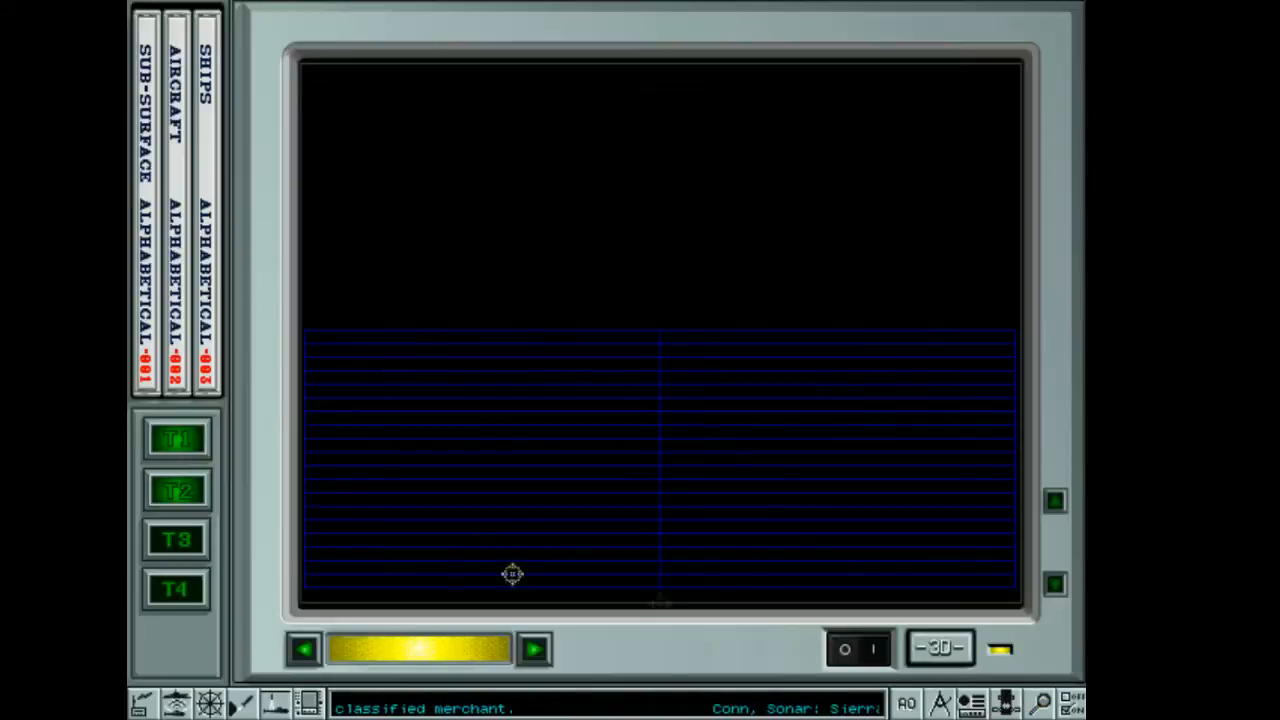
pyautogui.click(180, 490)
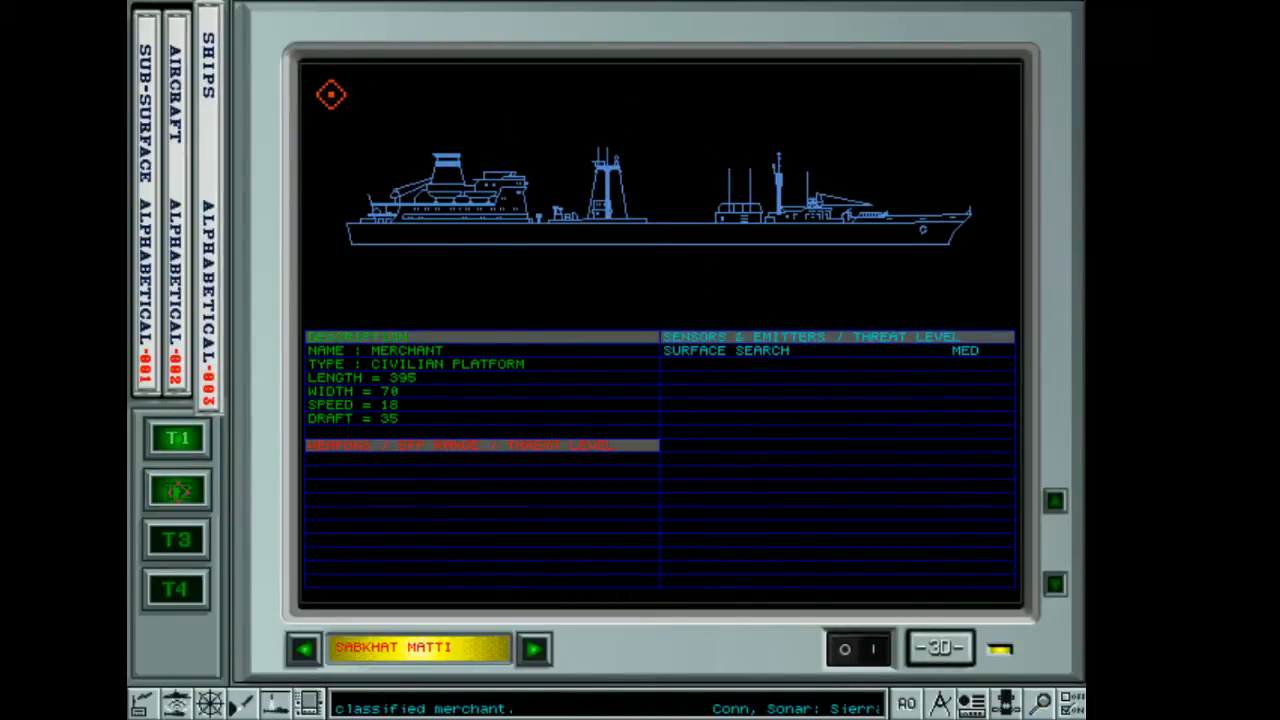
pyautogui.click(178, 703)
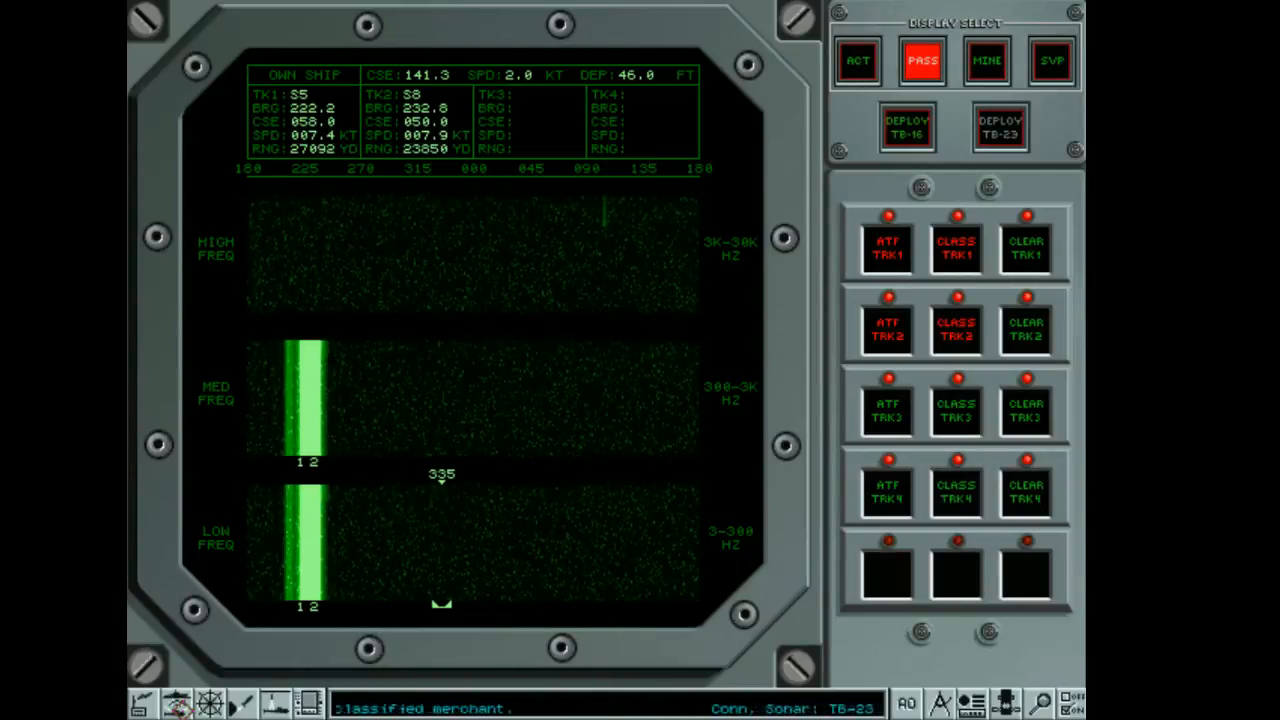
# Deploy the TB-16 towed array to detect Sierra 9, then man the periscope in the control room
pyautogui.click(908, 128)
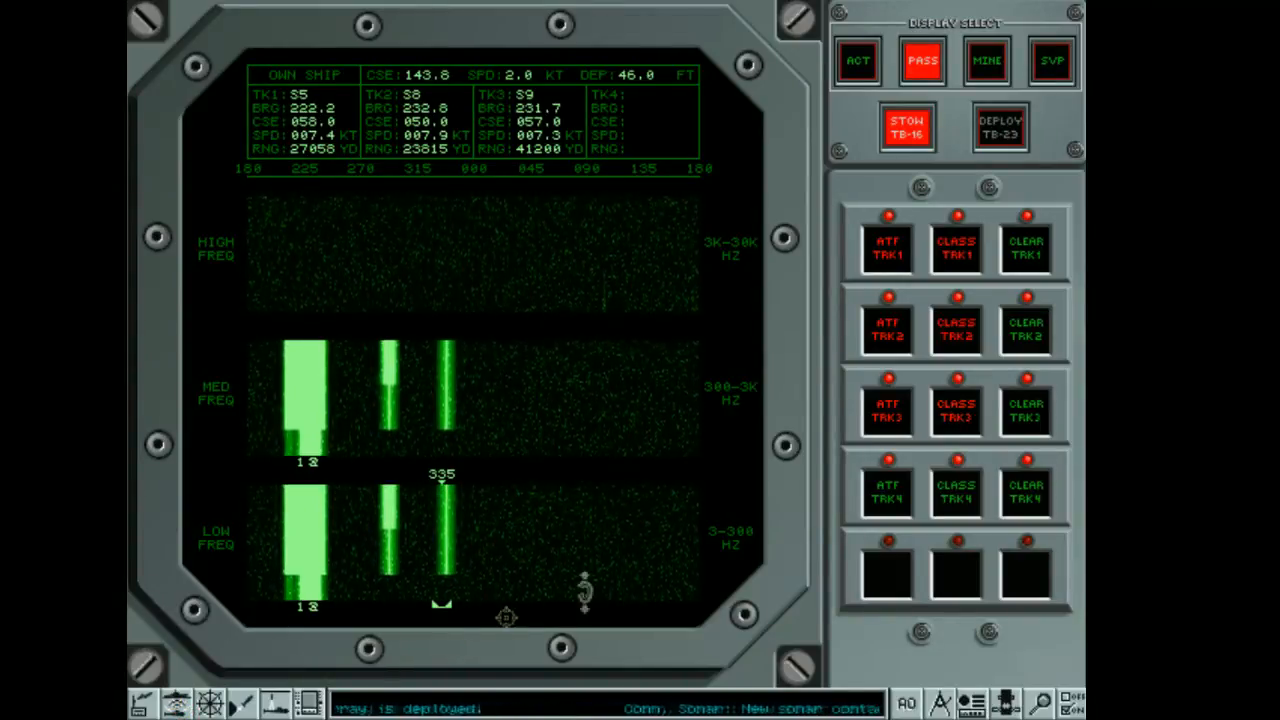
pyautogui.click(1006, 702)
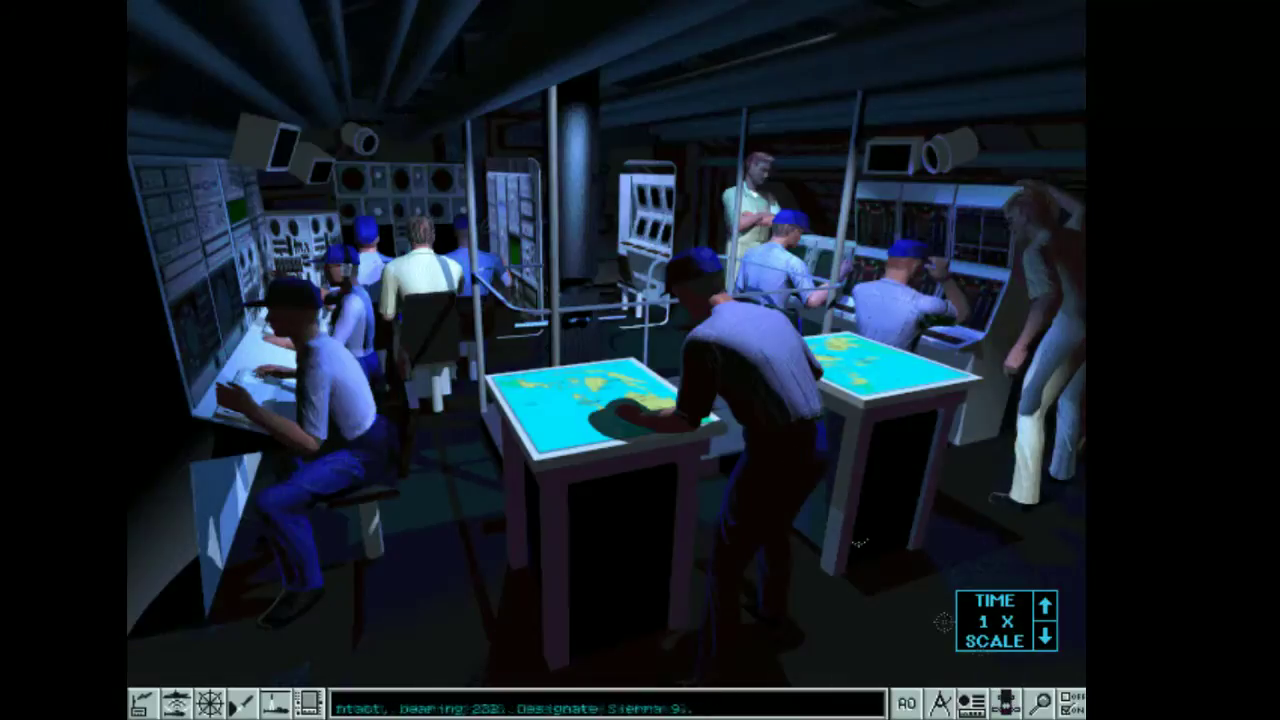
pyautogui.click(588, 254)
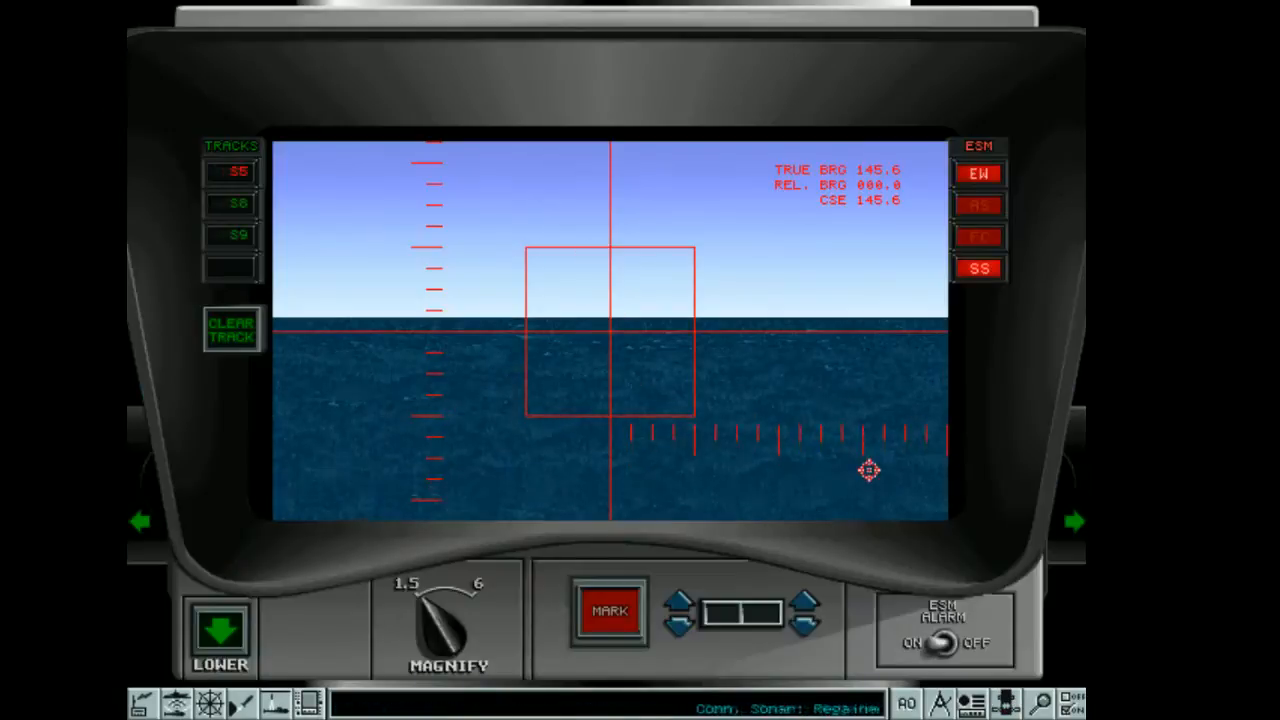
# Designate sighted contacts S5 and S8 as M2 and M3 at magnification 6 and select S9
pyautogui.click(238, 172)
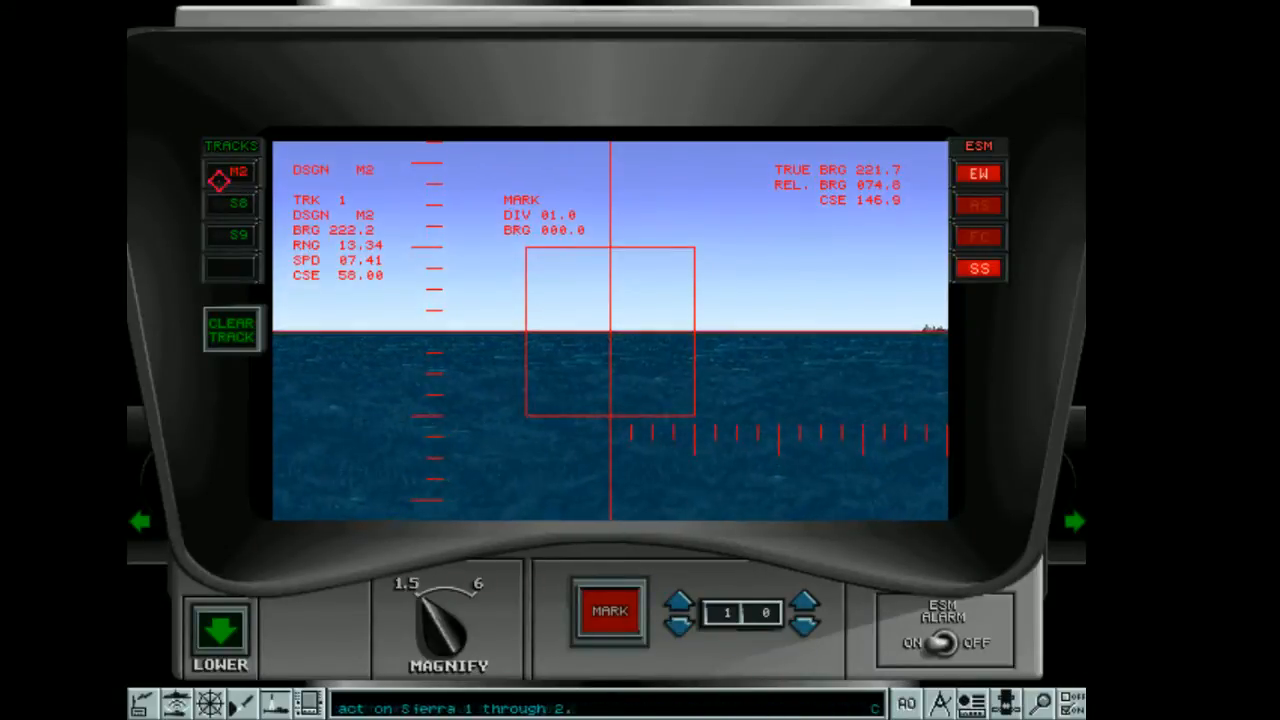
pyautogui.click(458, 612)
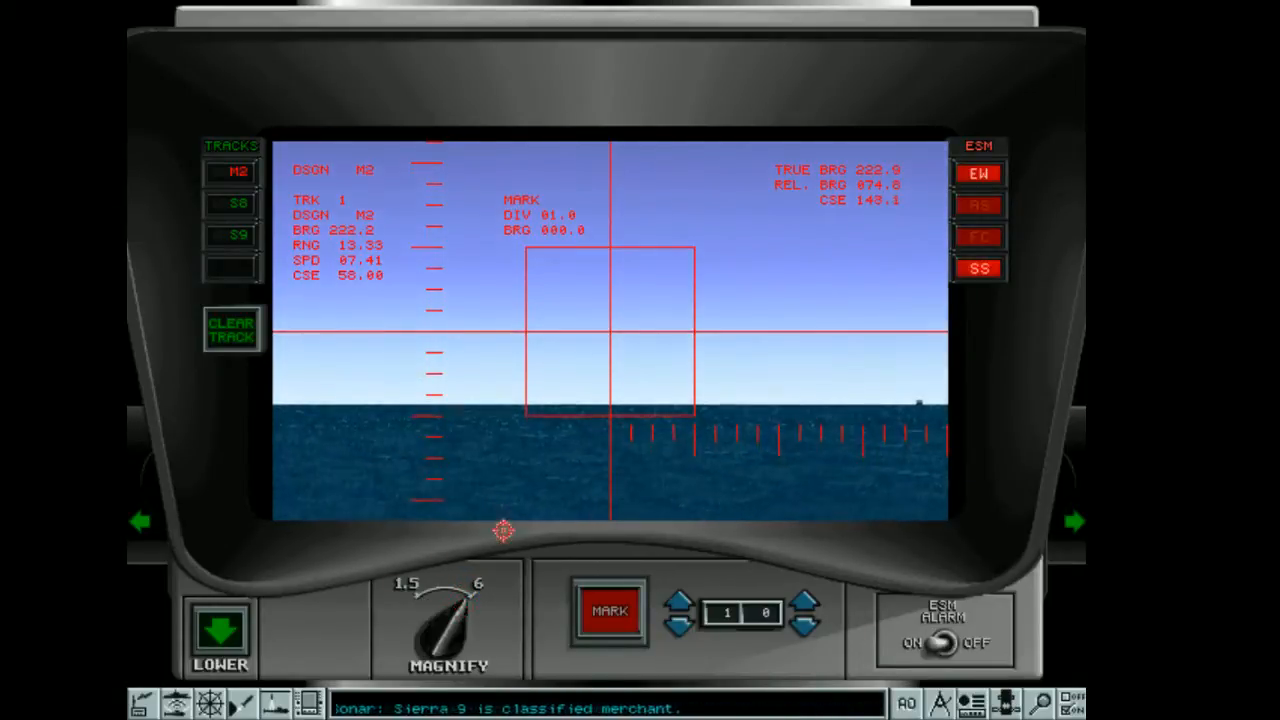
pyautogui.click(240, 205)
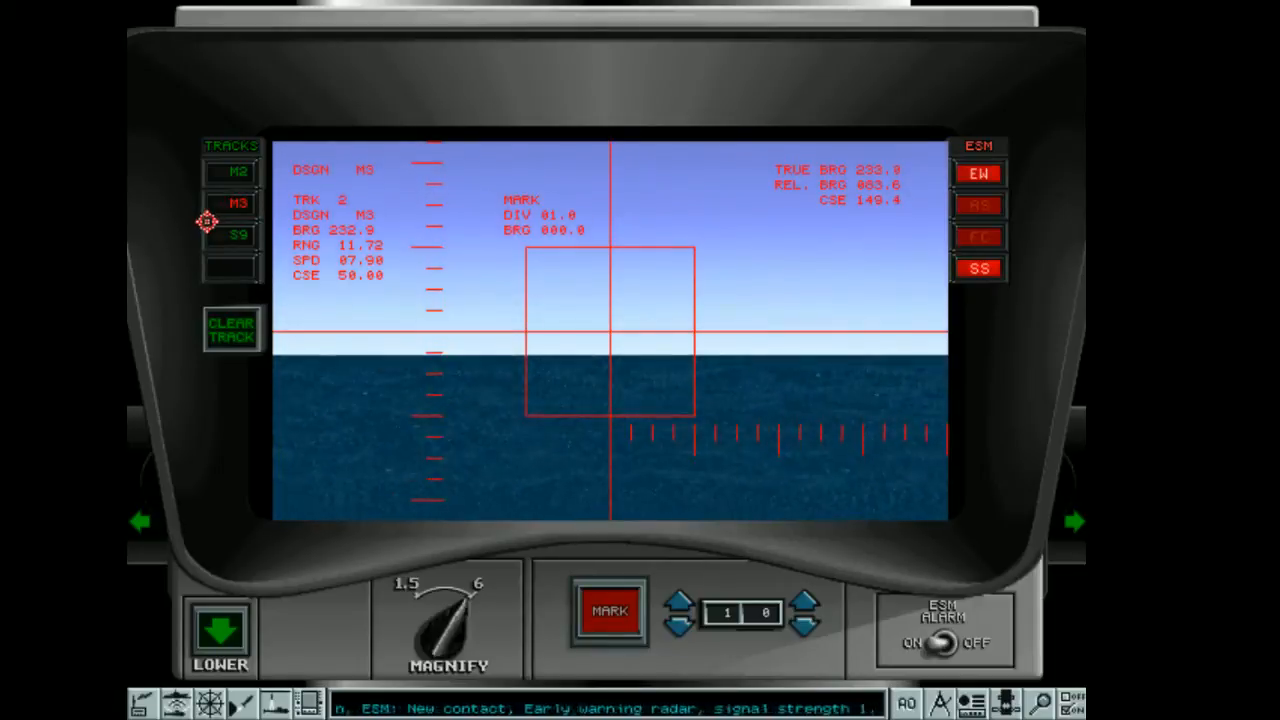
pyautogui.click(233, 236)
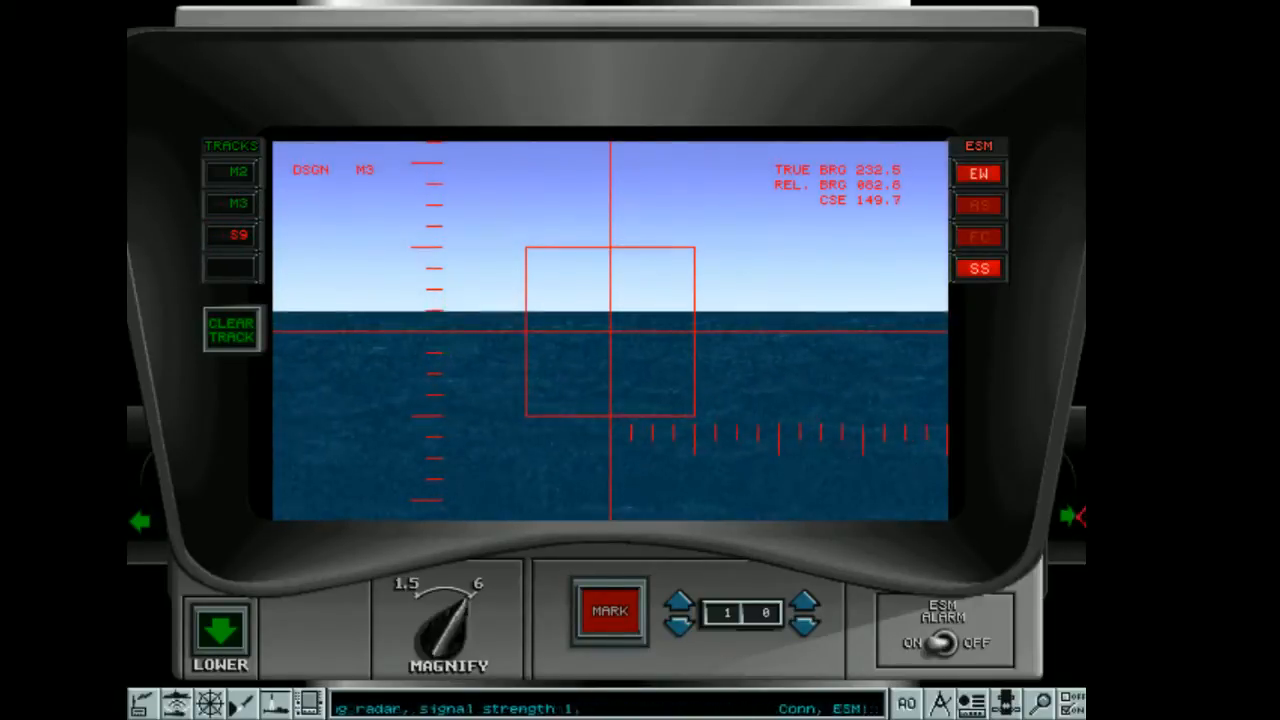
# Sweep the periscope around the horizon, lower it, and go to the torpedo tube weapons panel
pyautogui.moveTo(1075, 533); pyautogui.dragTo(1072, 543)
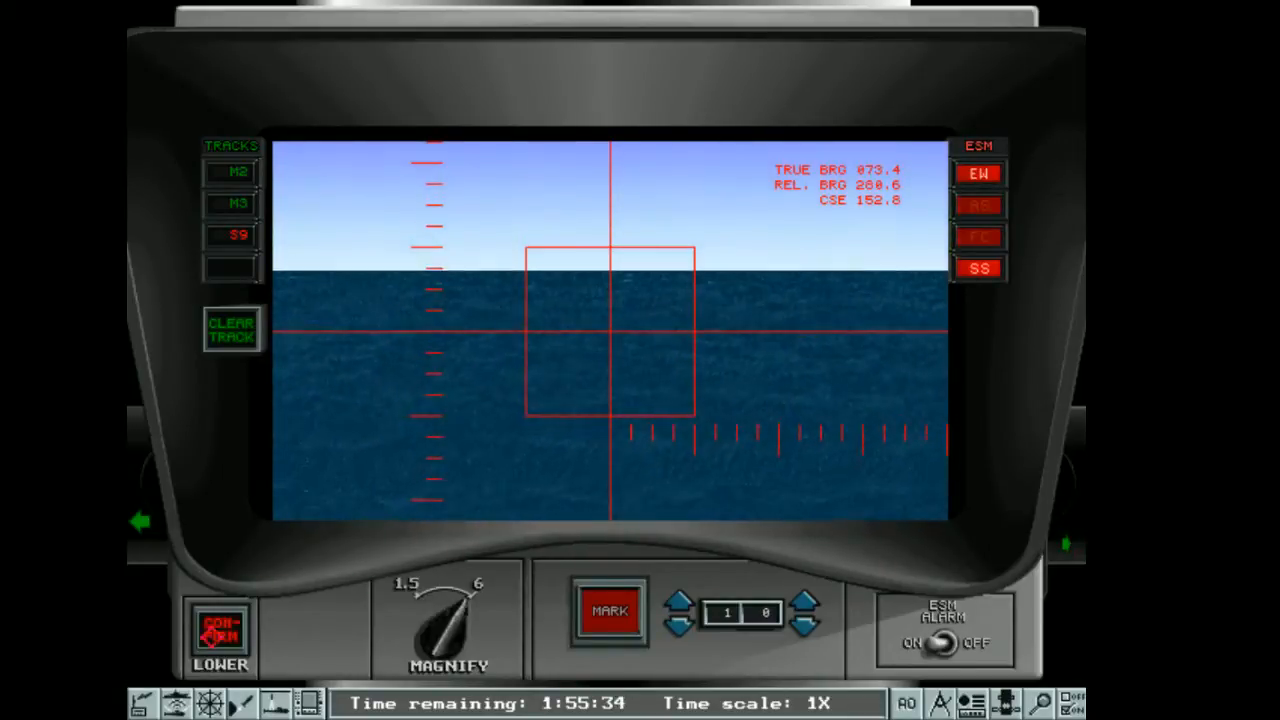
pyautogui.click(218, 636)
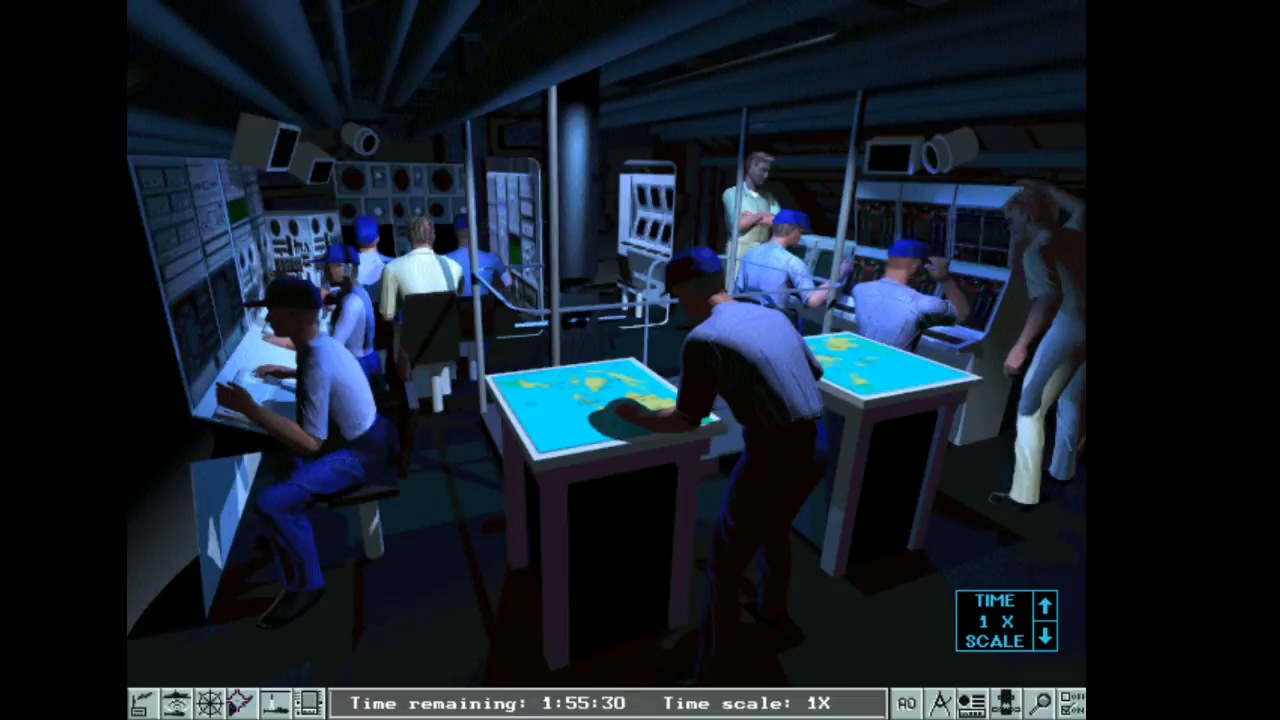
pyautogui.click(244, 700)
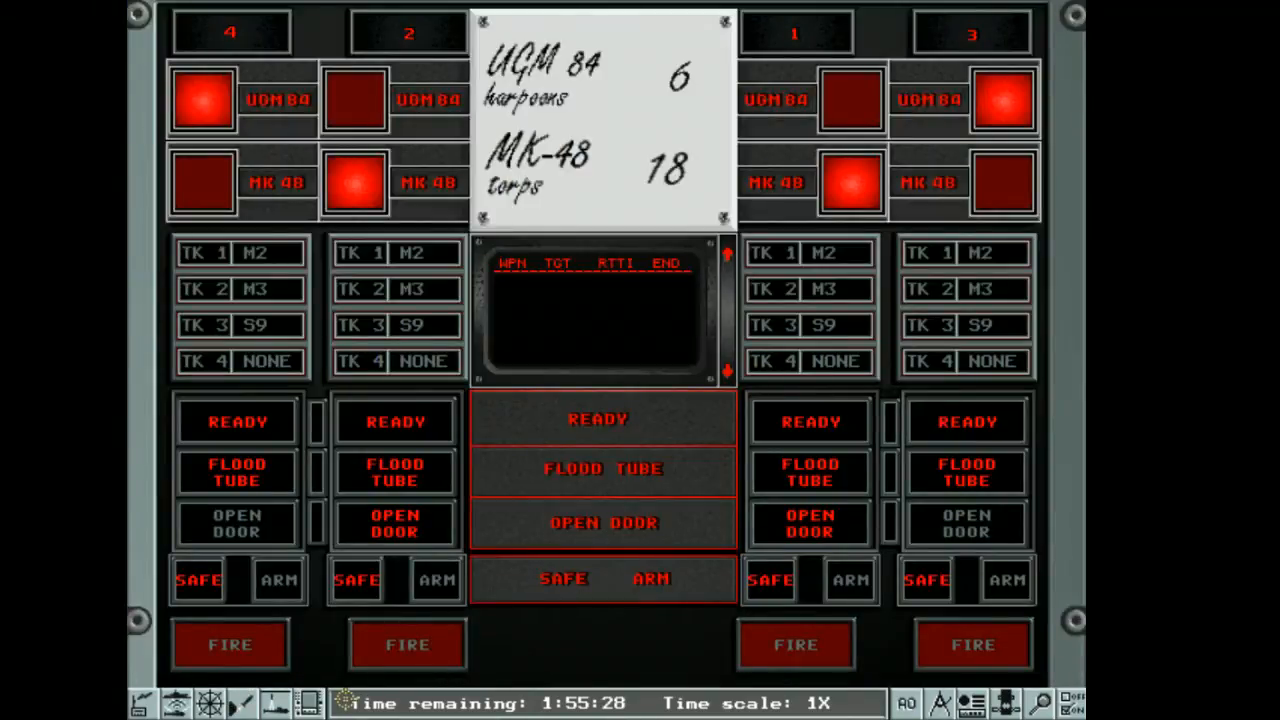
# Review the firing solutions for tracks M2, M3 and S9, then return to the tube panel
pyautogui.click(300, 702)
pyautogui.click(1012, 108)
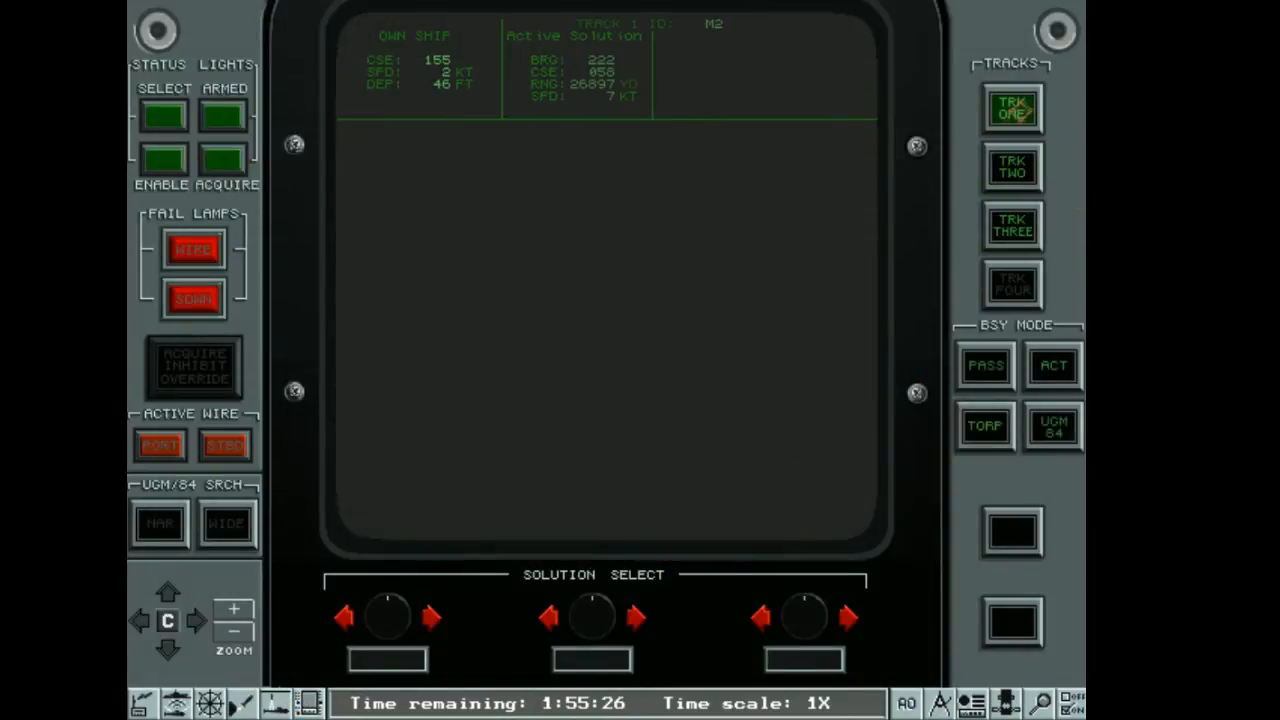
pyautogui.click(1012, 165)
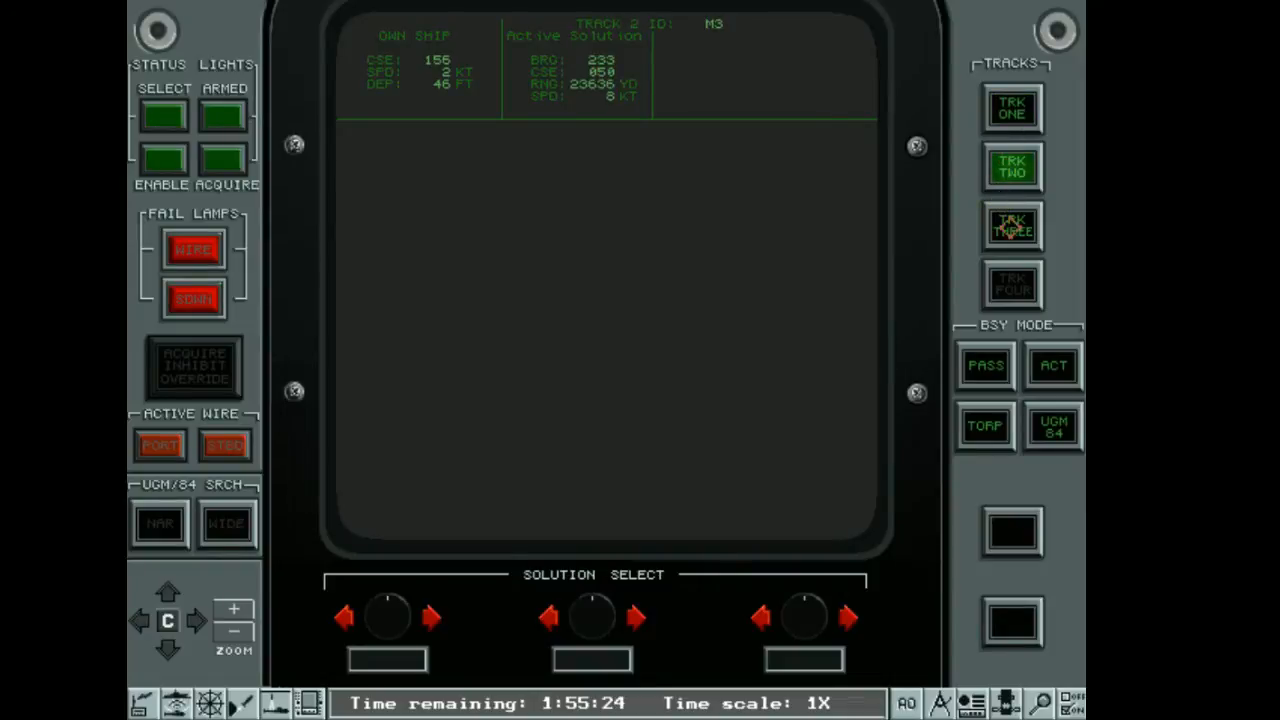
pyautogui.click(1012, 225)
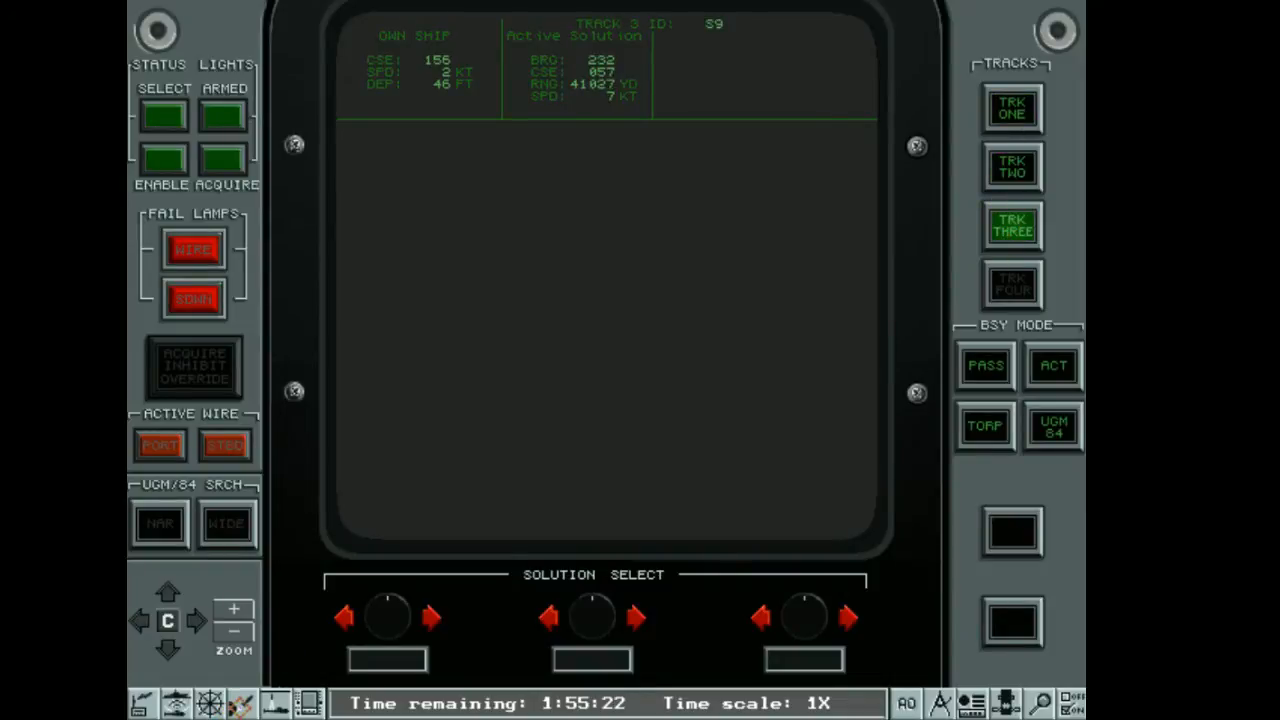
pyautogui.click(240, 702)
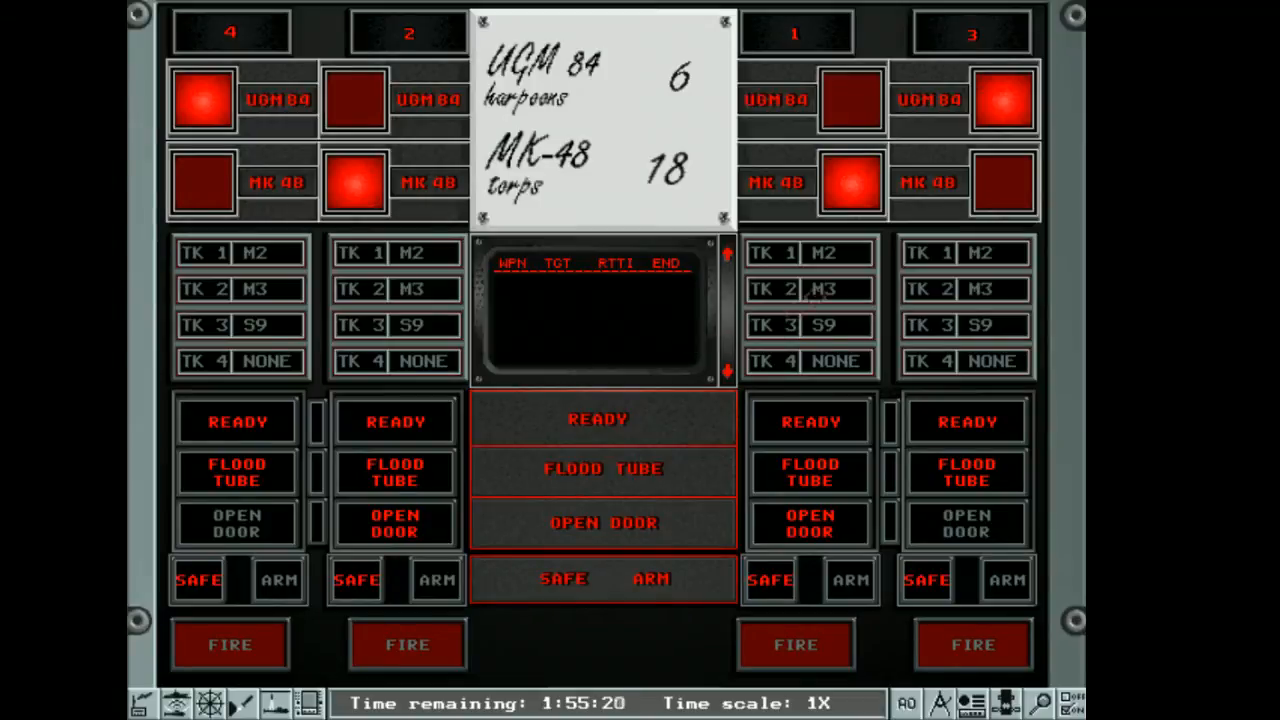
# Assign M2 to tube 1 and M3 to tube 2, arm and launch Mark 48 torpedoes at both
pyautogui.click(773, 253)
pyautogui.click(361, 289)
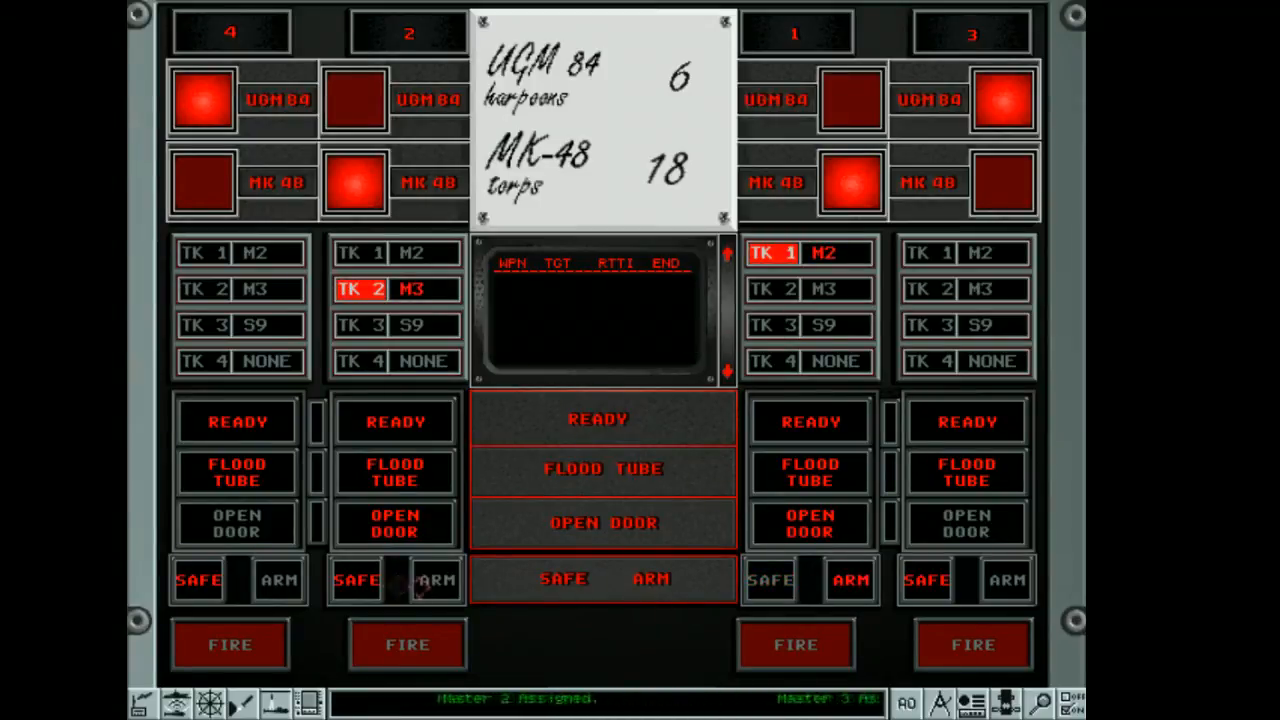
pyautogui.click(850, 580)
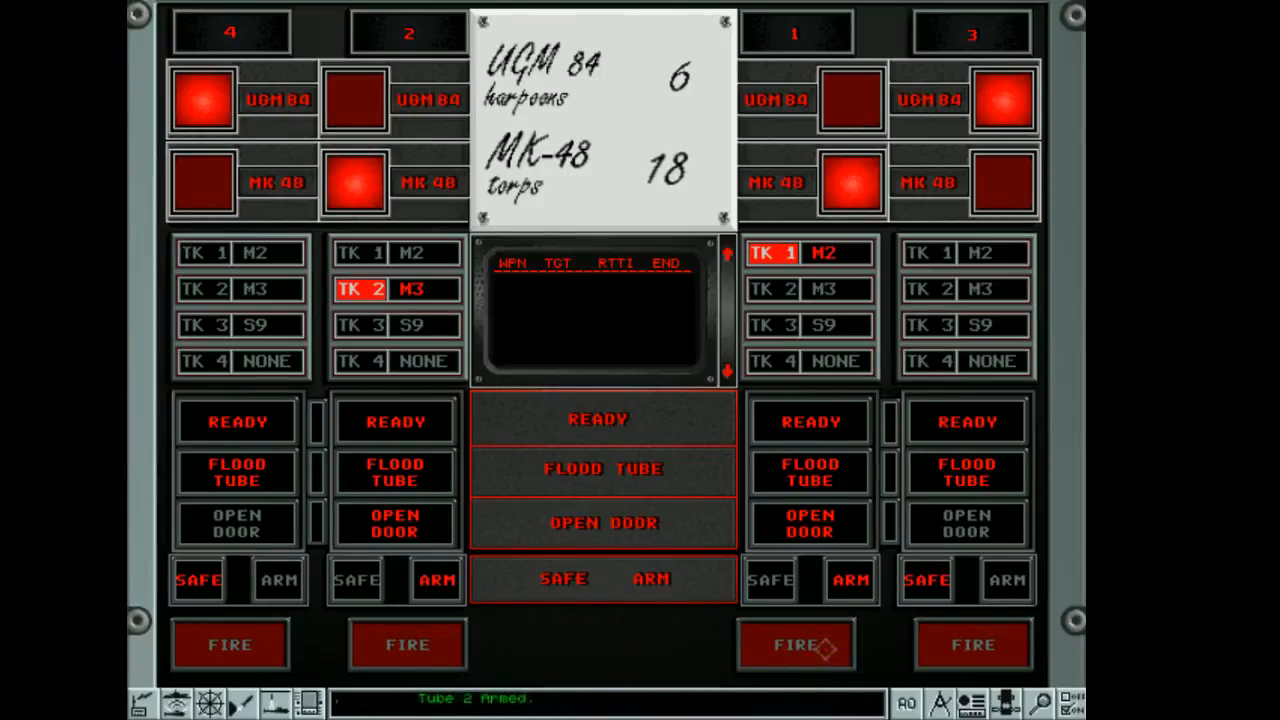
pyautogui.press('F6')
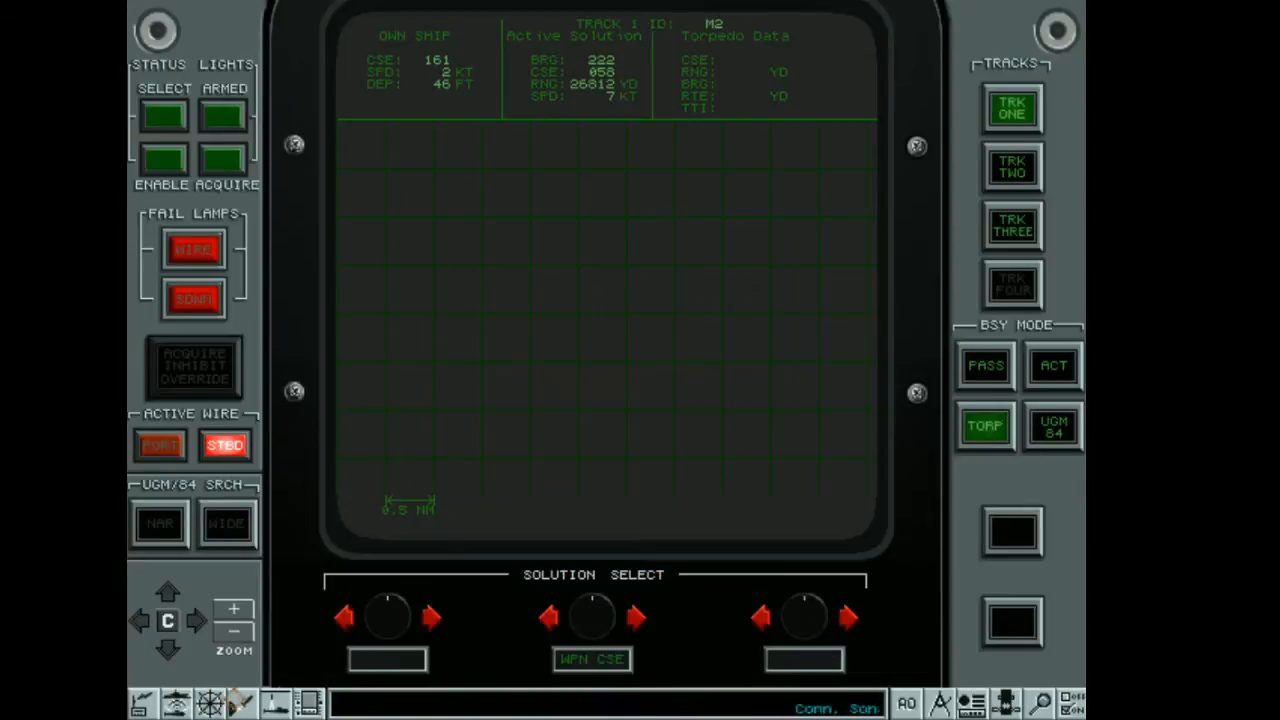
pyautogui.click(242, 702)
pyautogui.click(407, 645)
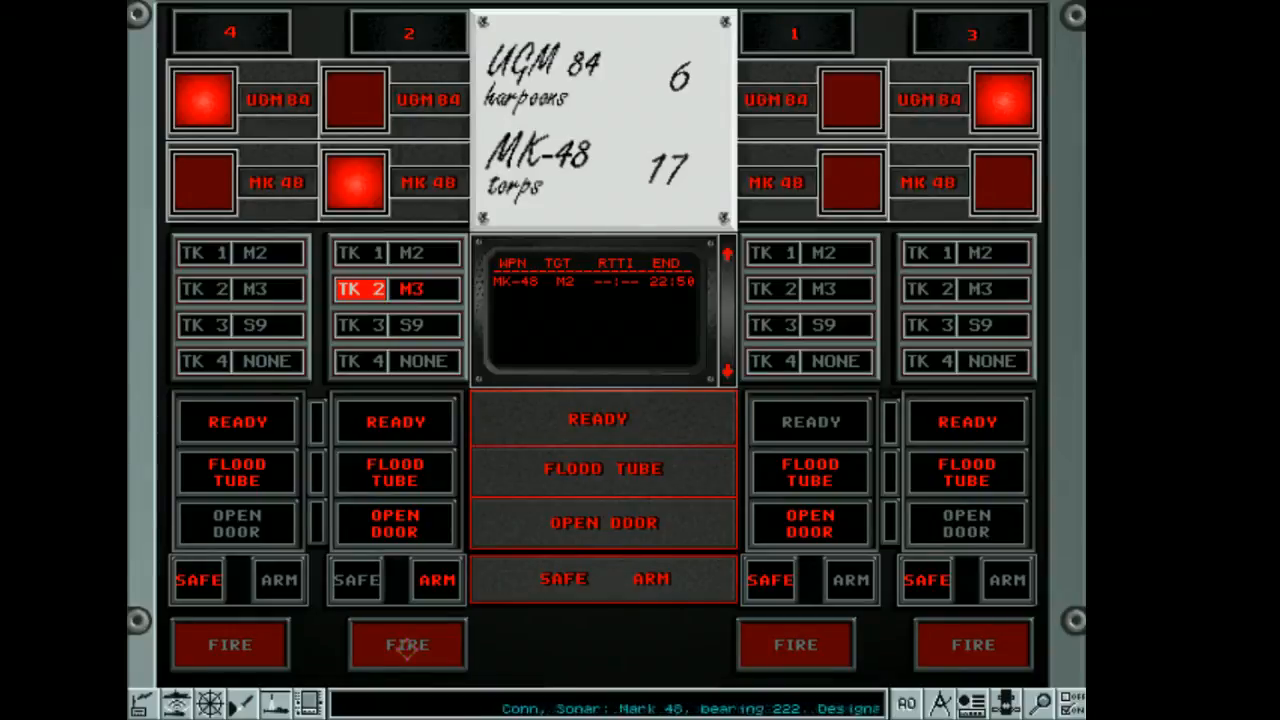
pyautogui.press('F7')
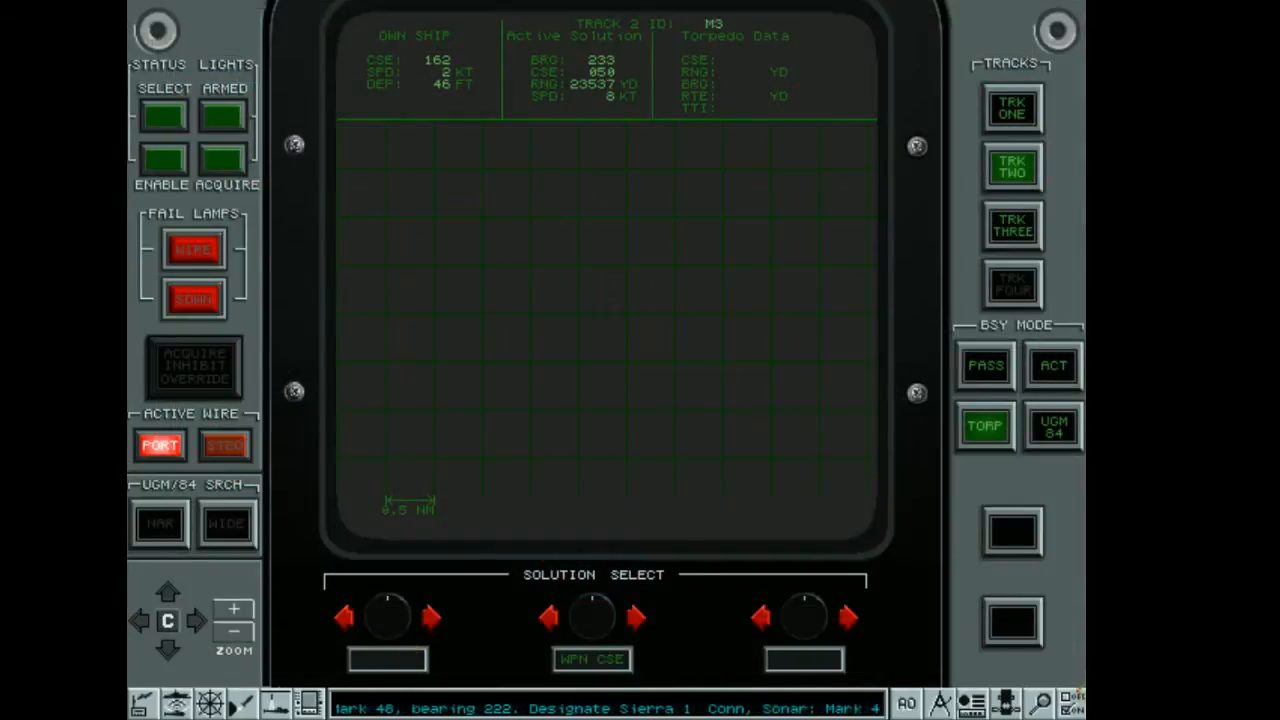
# Bring up the Persian Gulf Theater mission options menu and its preferences
pyautogui.press('Escape')
pyautogui.click(860, 520)
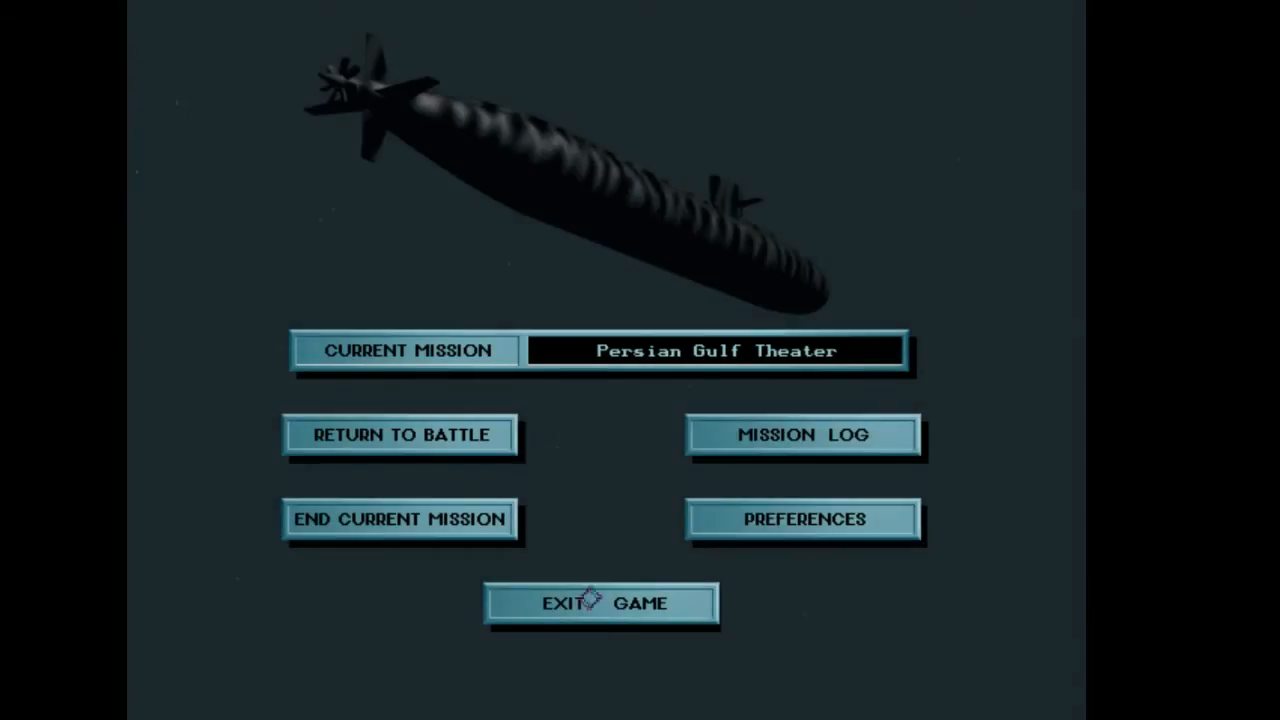
# Return to battle and bring up the torpedo tube panel with both Mark 48s running
pyautogui.click(475, 445)
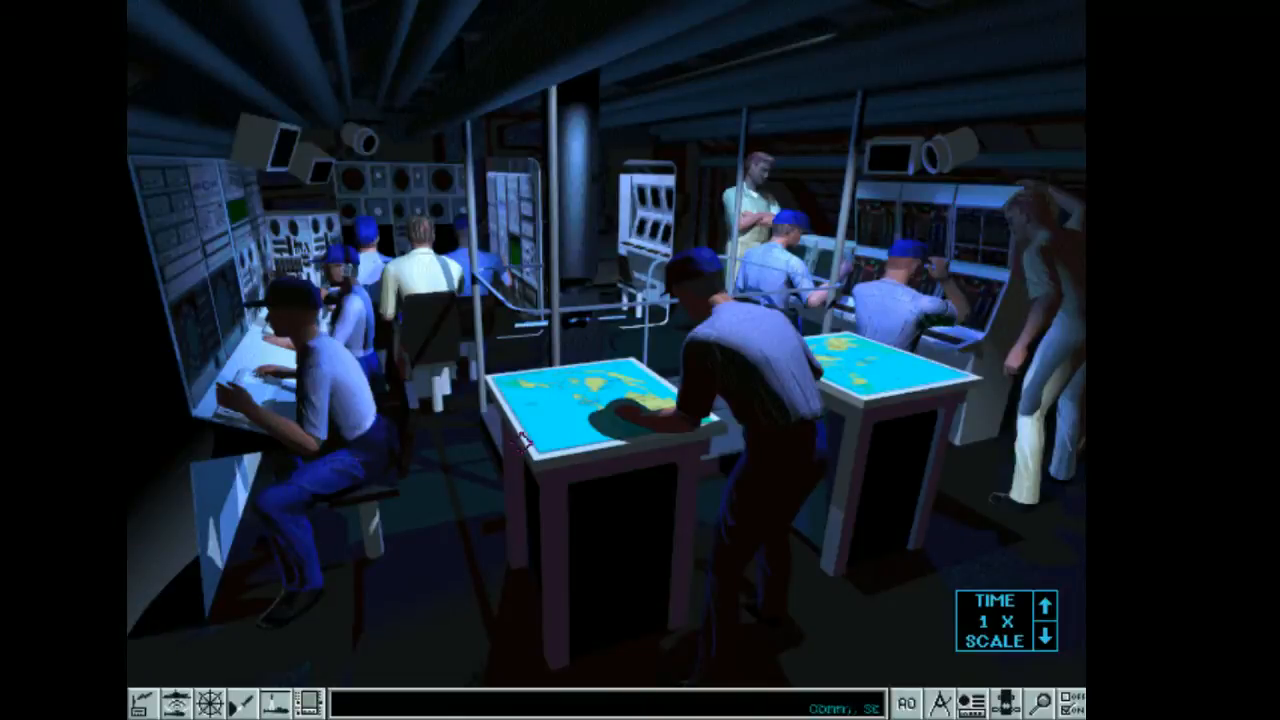
pyautogui.click(243, 700)
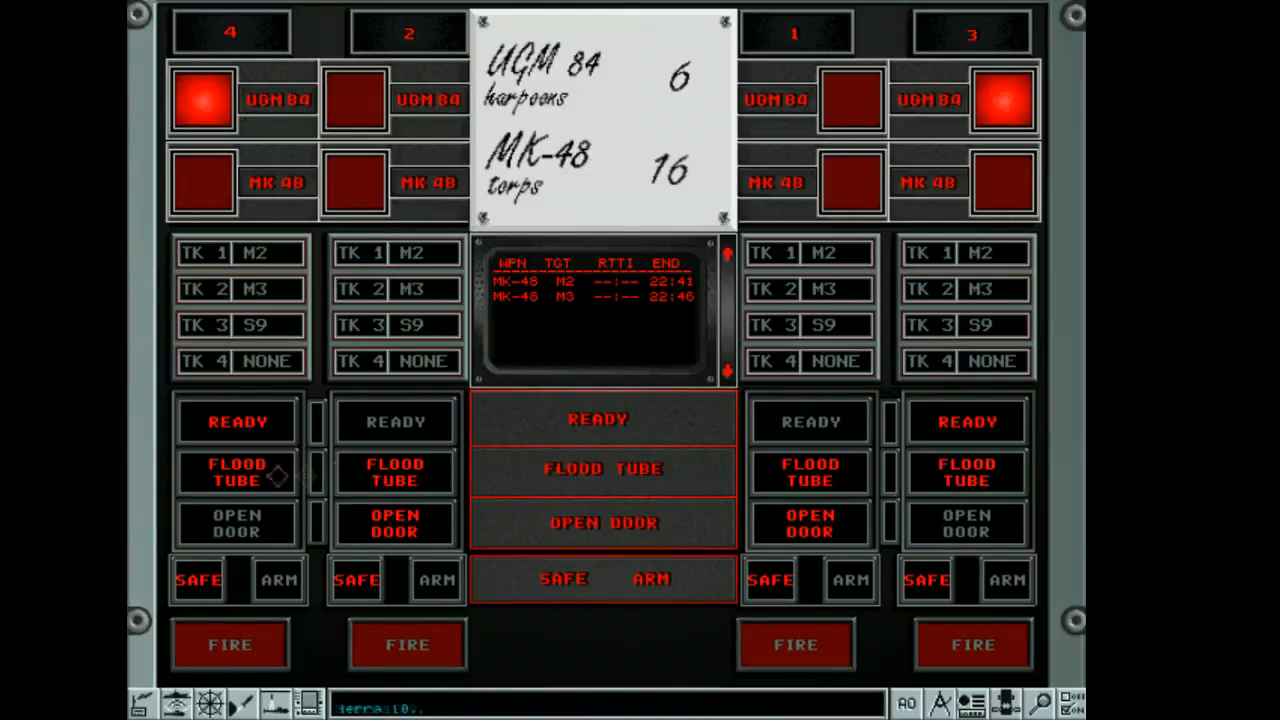
# Stop flooding and stand down the unused fourth tube, then switch to the torpedo guidance plot
pyautogui.click(237, 472)
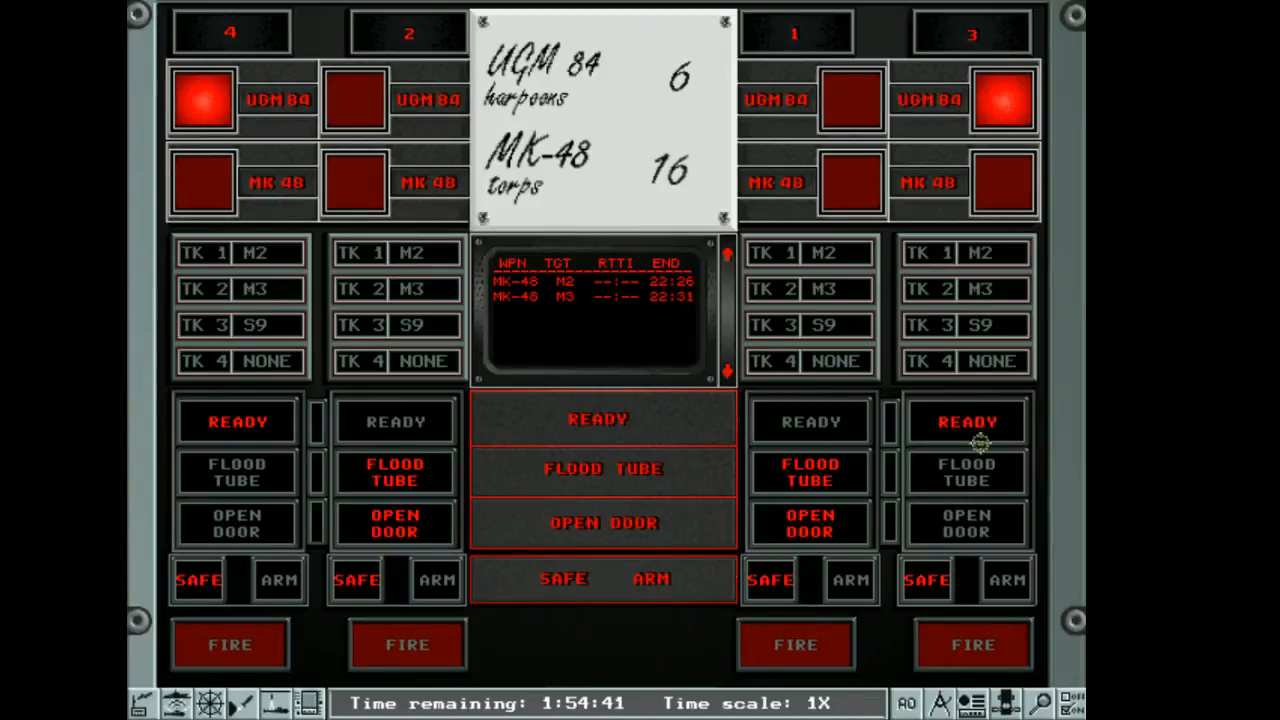
pyautogui.click(262, 415)
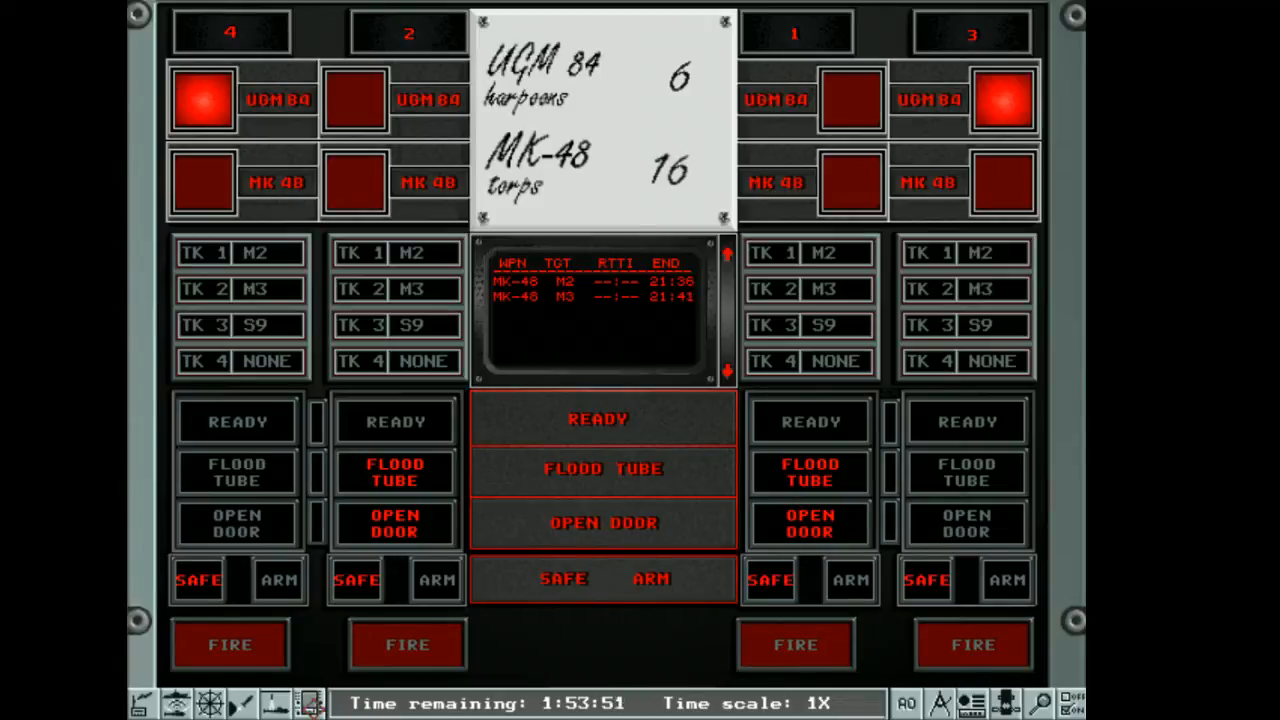
pyautogui.press('F6')
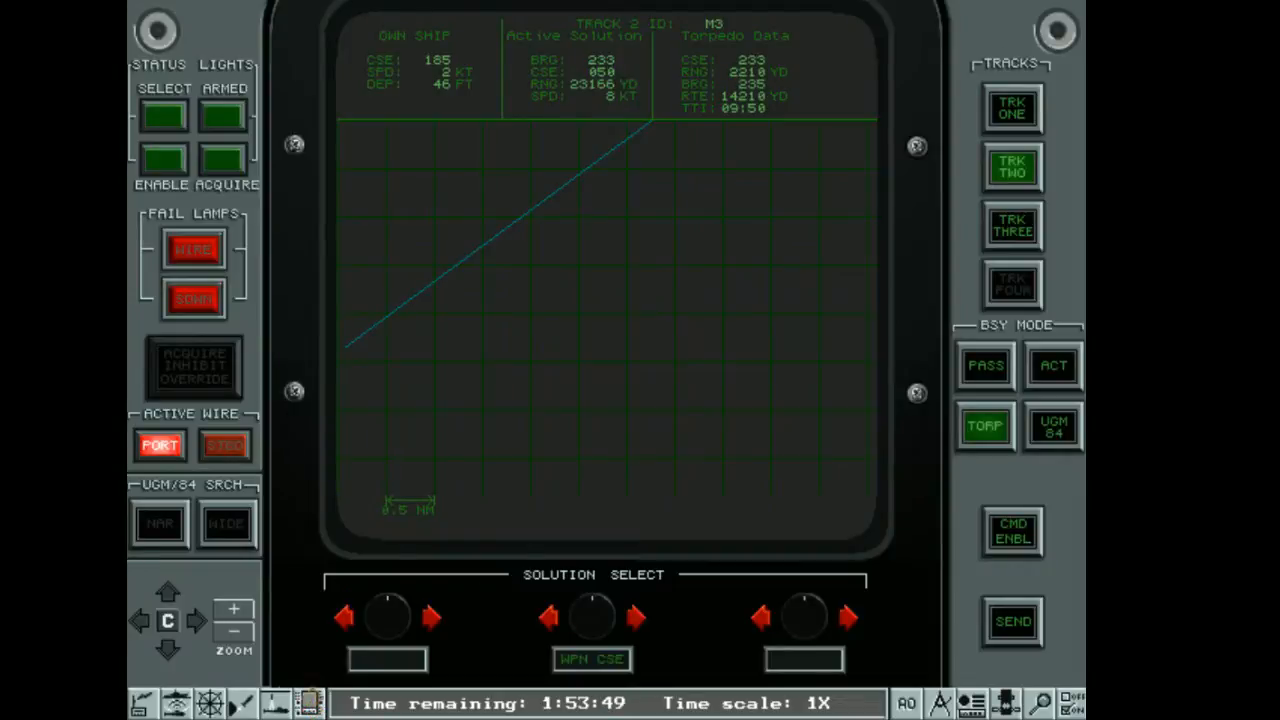
# Pan and zoom out the guidance plot to show the whole torpedo track
pyautogui.click(167, 650)
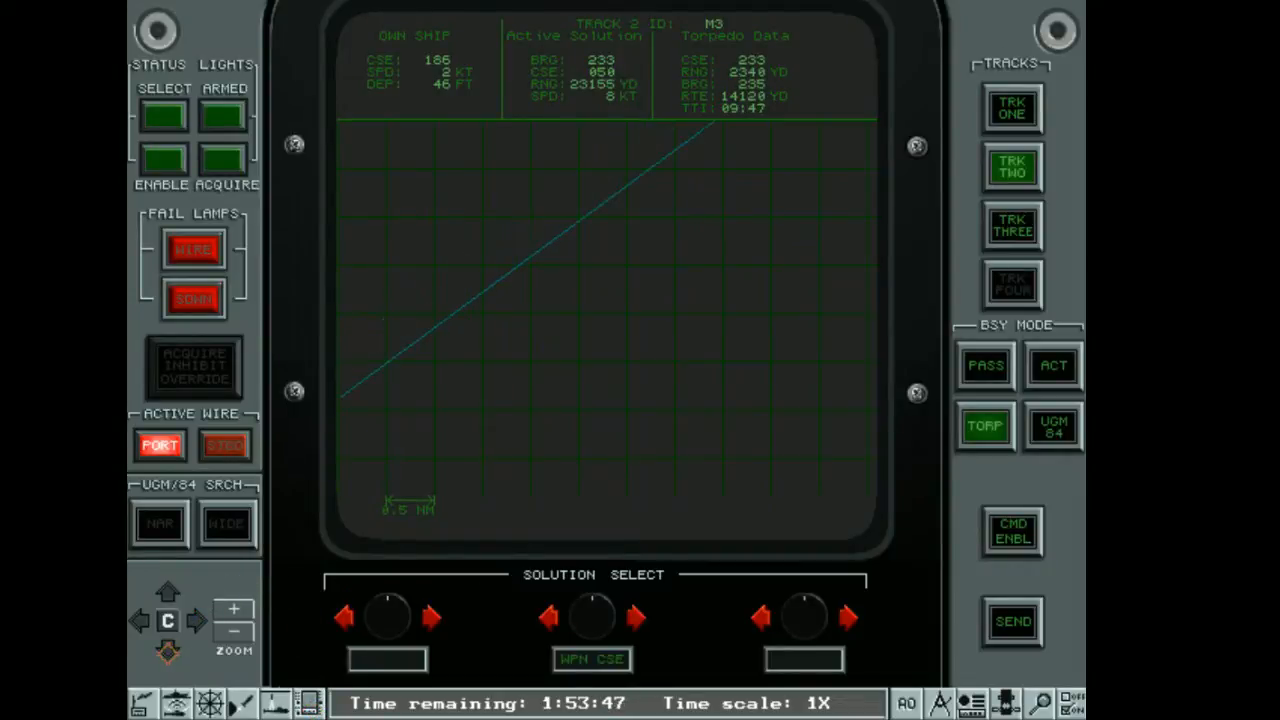
pyautogui.click(167, 650)
pyautogui.click(167, 650)
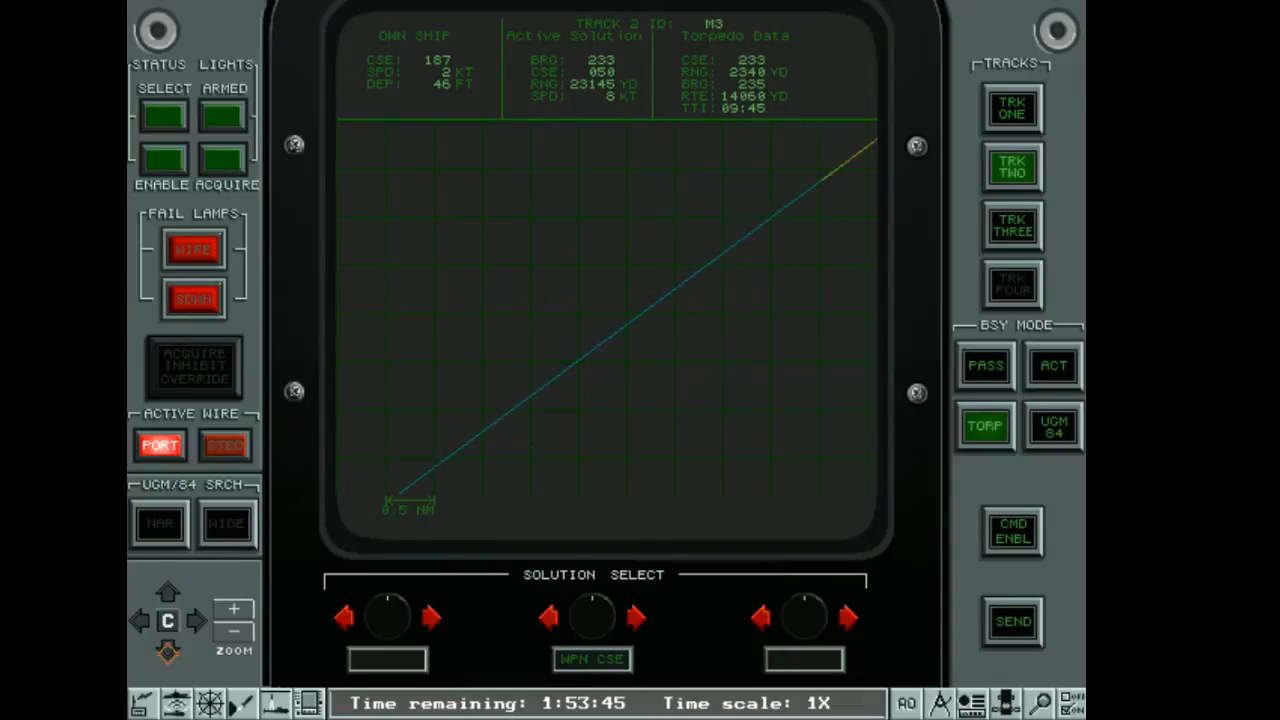
pyautogui.click(234, 629)
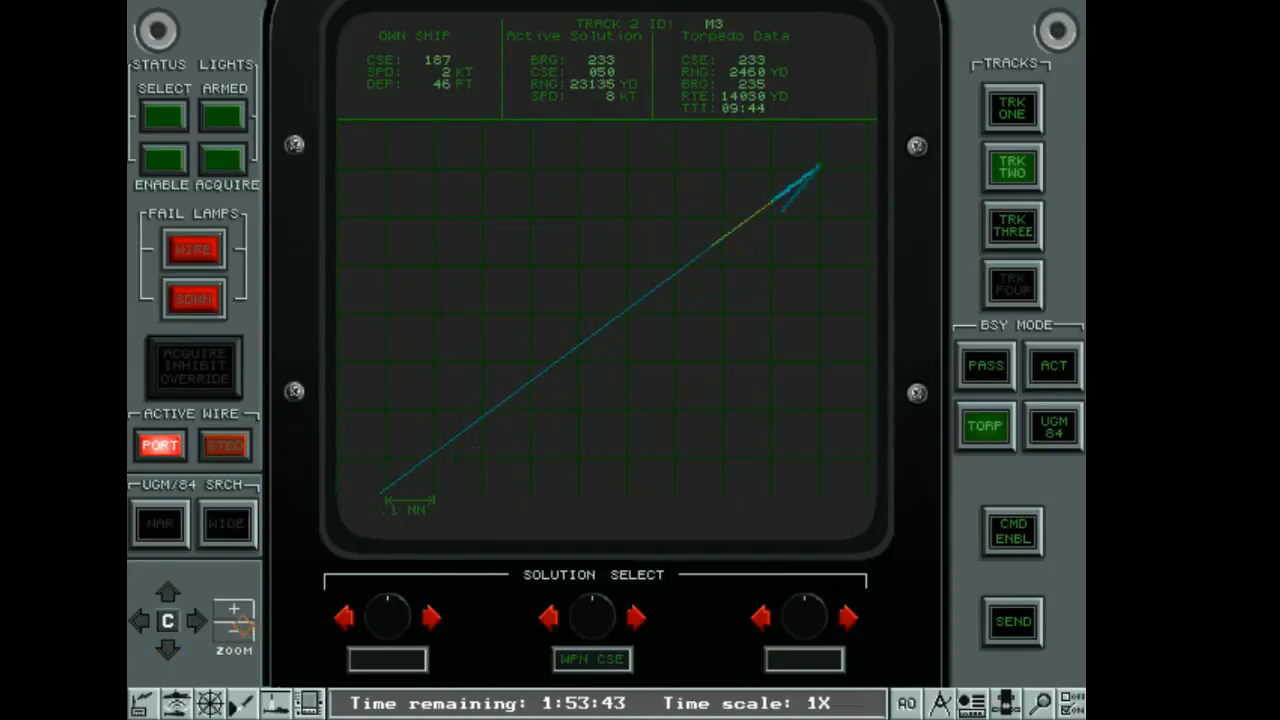
pyautogui.click(196, 621)
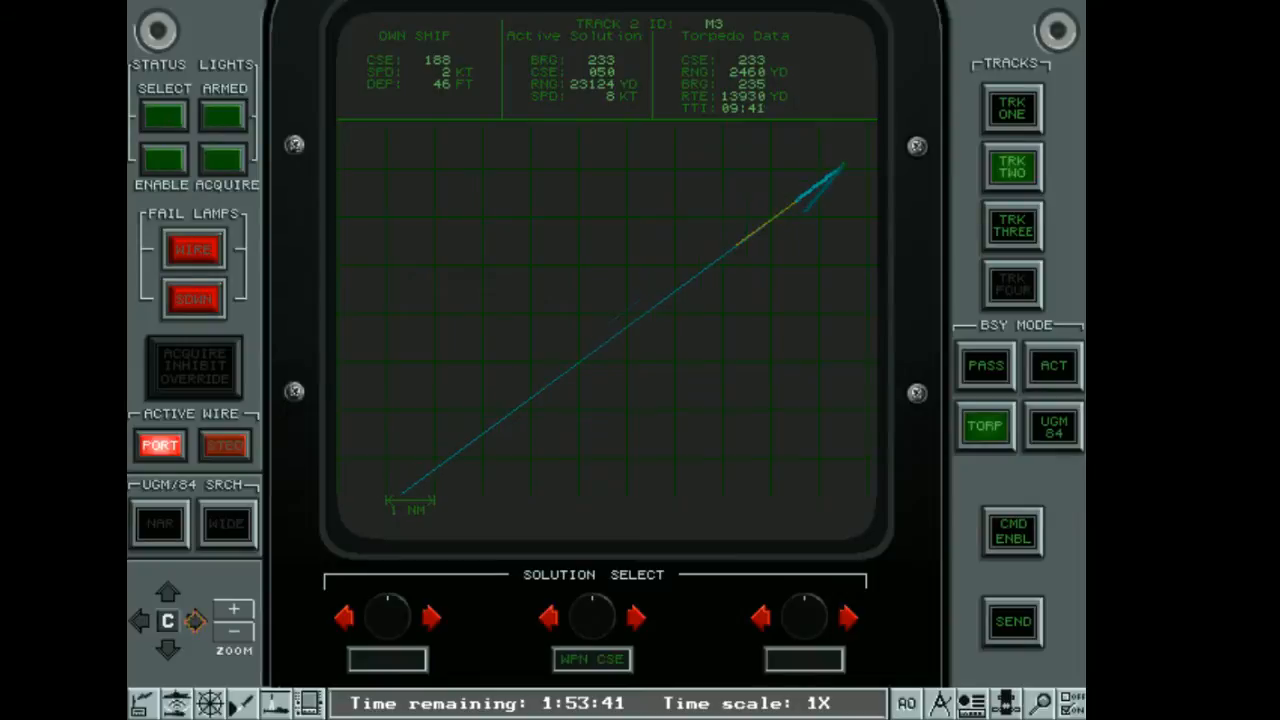
pyautogui.click(168, 580)
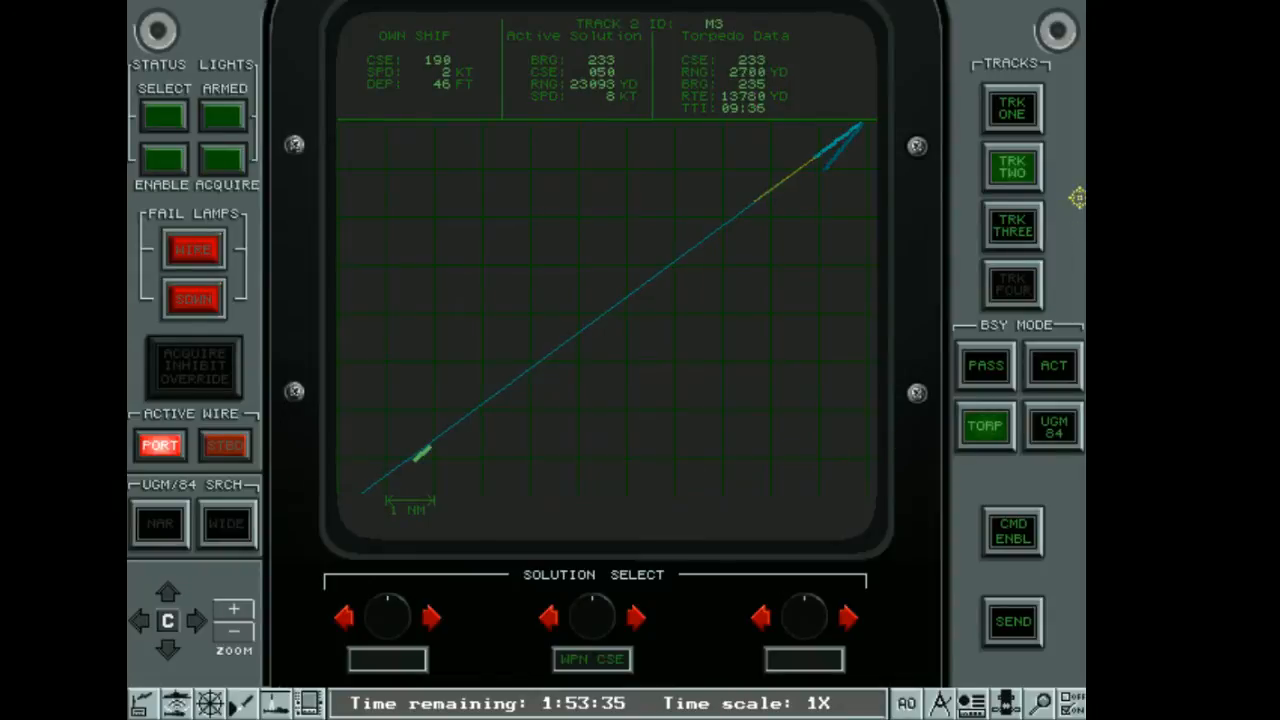
# Check the torpedo runs toward M2 and M3, then switch to the passive bearing display for M3
pyautogui.click(1012, 112)
pyautogui.click(224, 445)
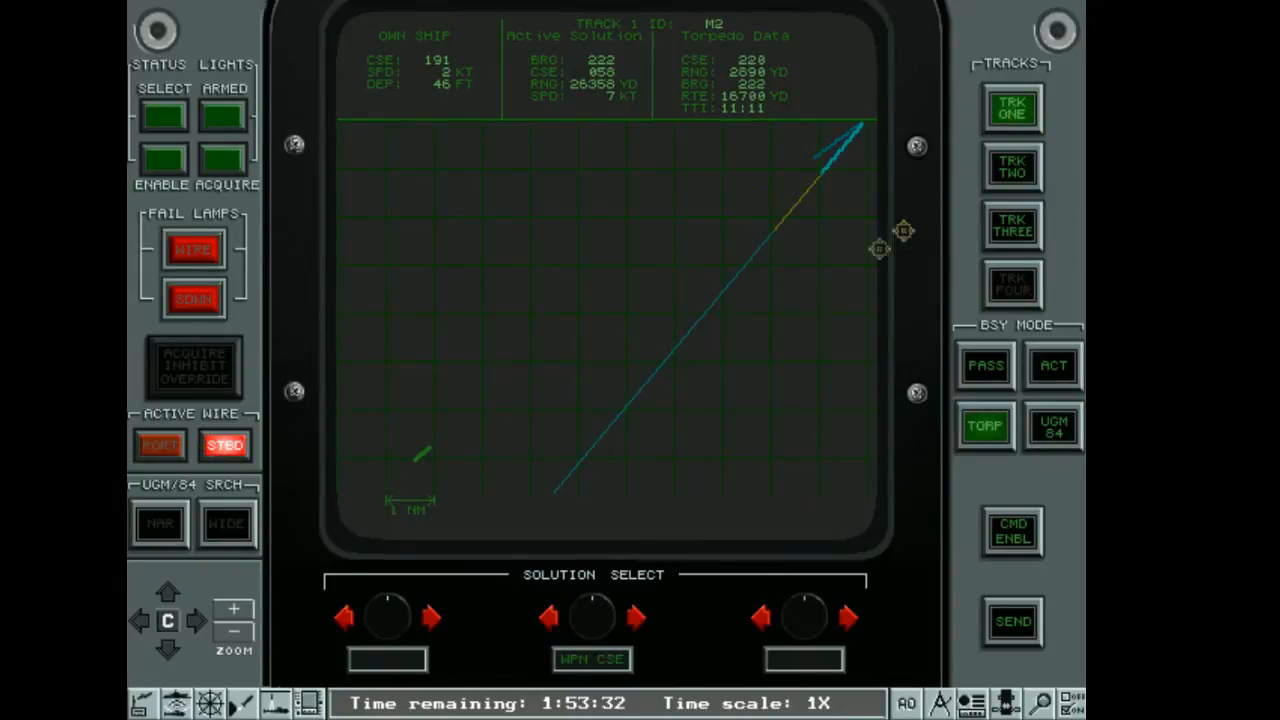
pyautogui.click(1012, 167)
pyautogui.click(160, 445)
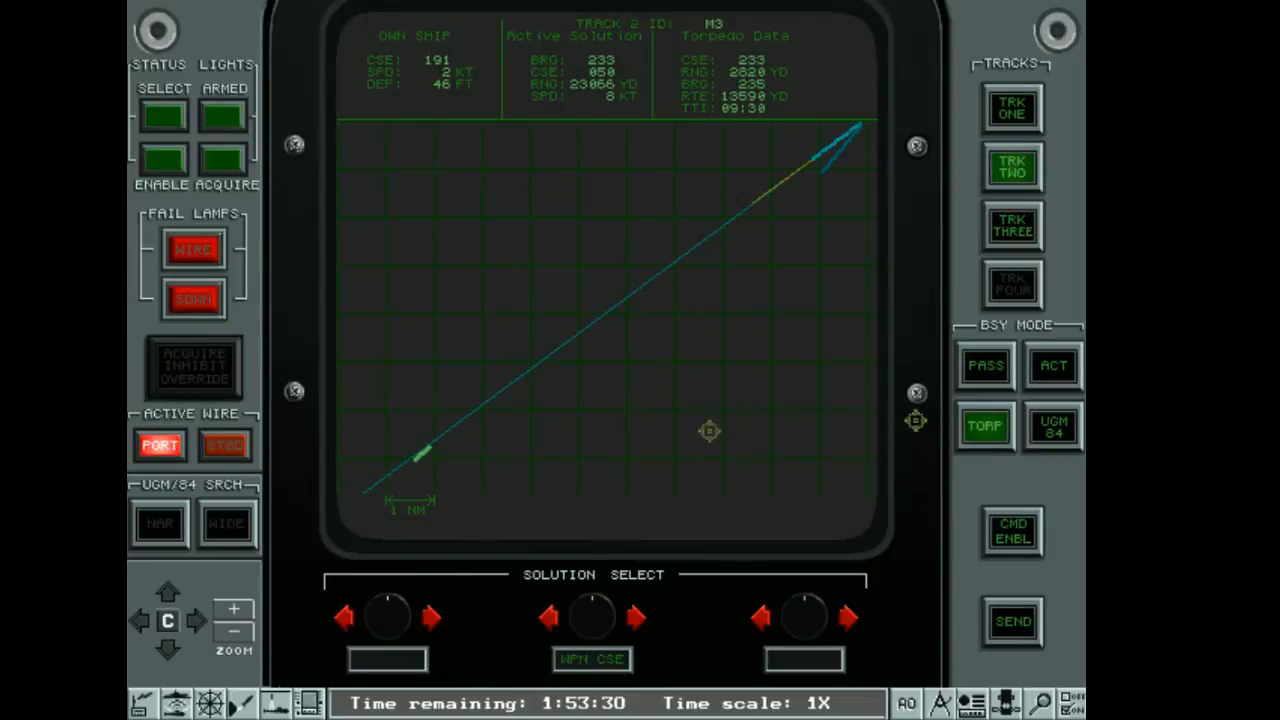
pyautogui.click(988, 366)
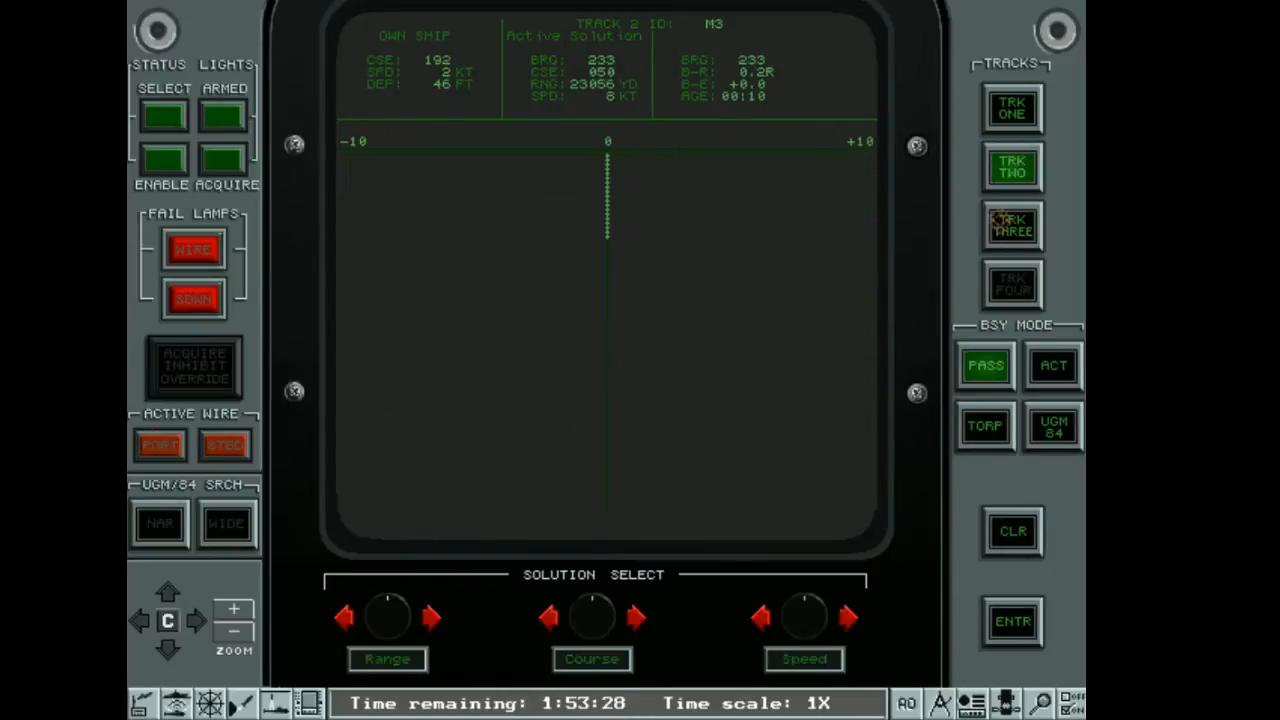
# Review the torpedo plots for tracks M2 and M3, then return to the torpedo tube panel
pyautogui.click(1013, 108)
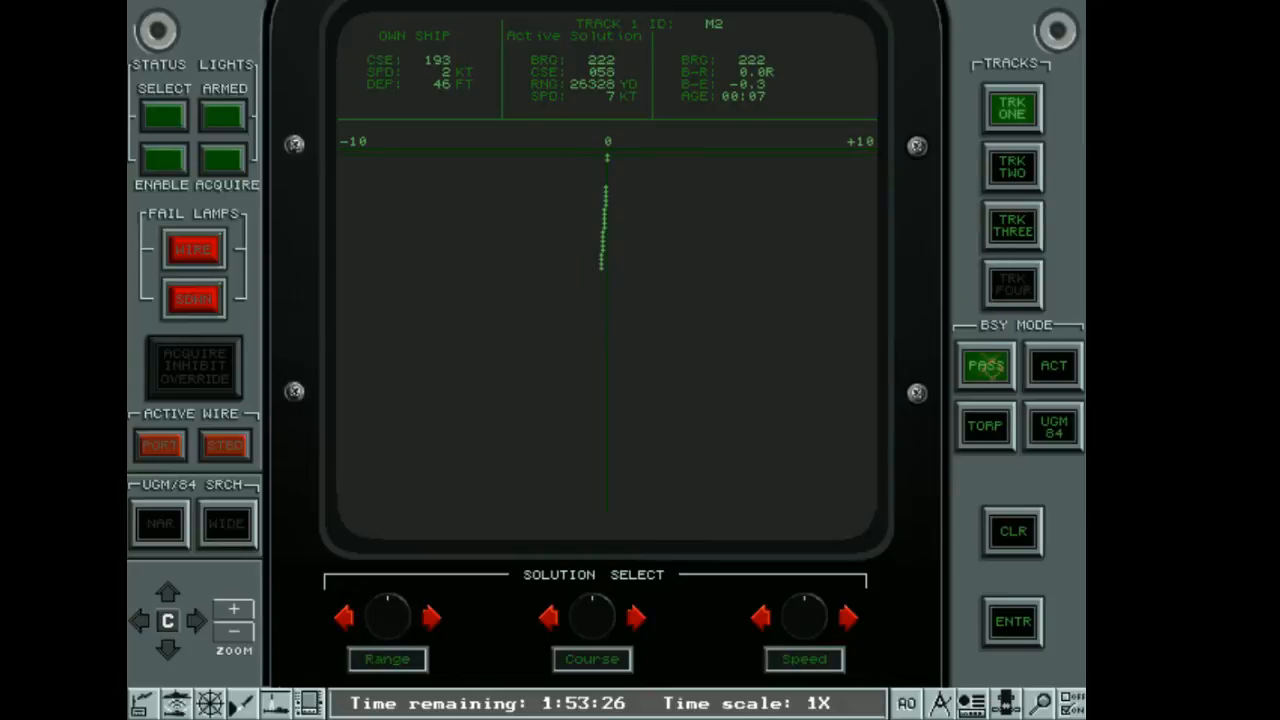
pyautogui.click(993, 424)
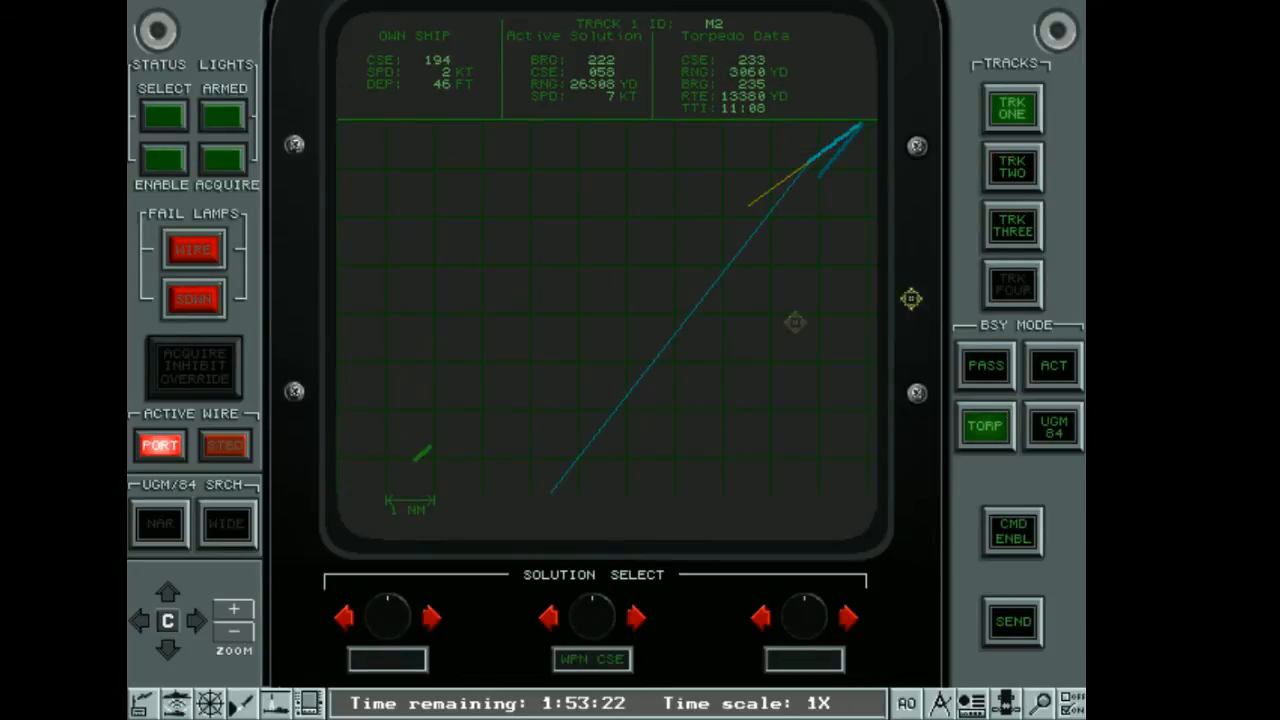
pyautogui.click(1013, 167)
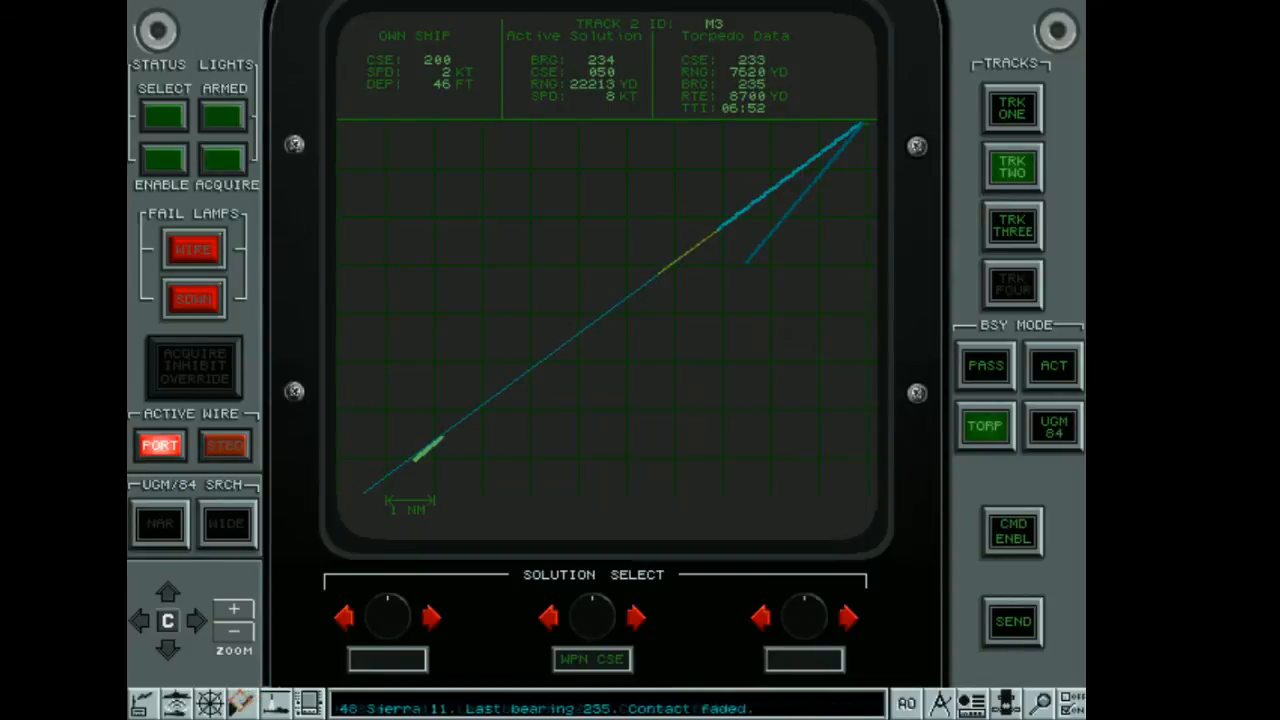
pyautogui.click(243, 703)
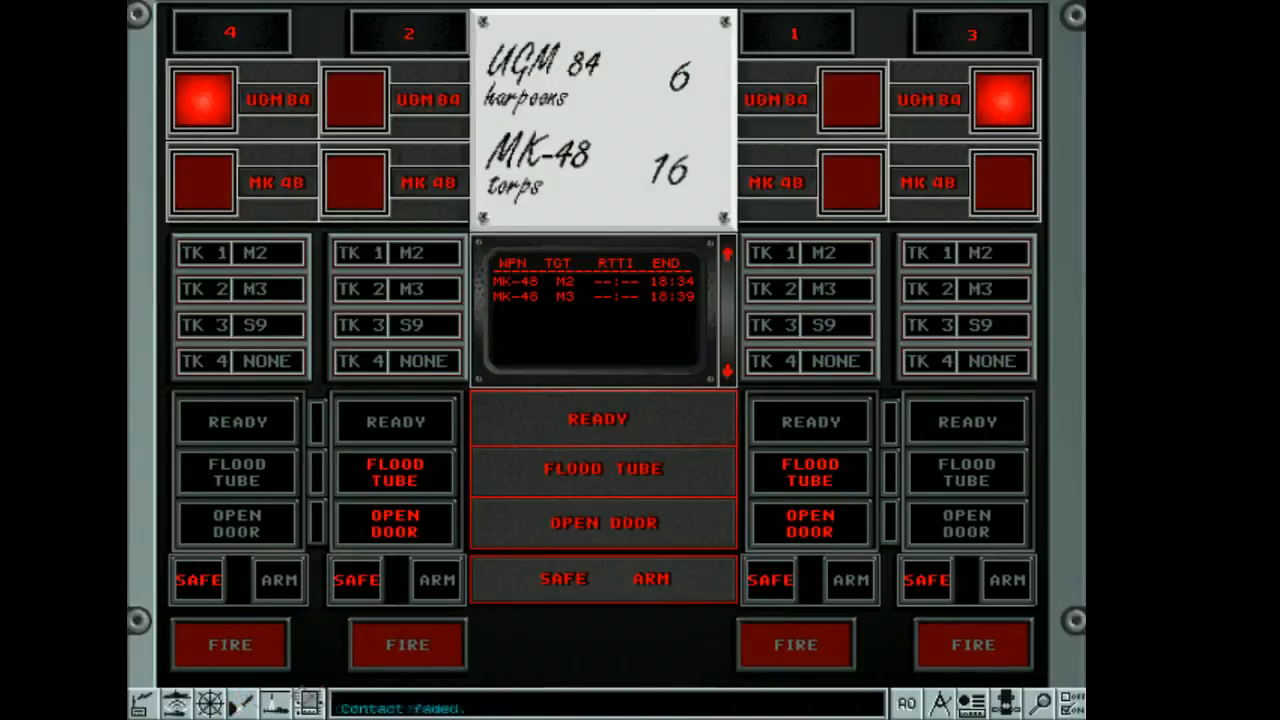
# Load MK-48 torpedoes into tubes 3 and 4
pyautogui.click(1004, 183)
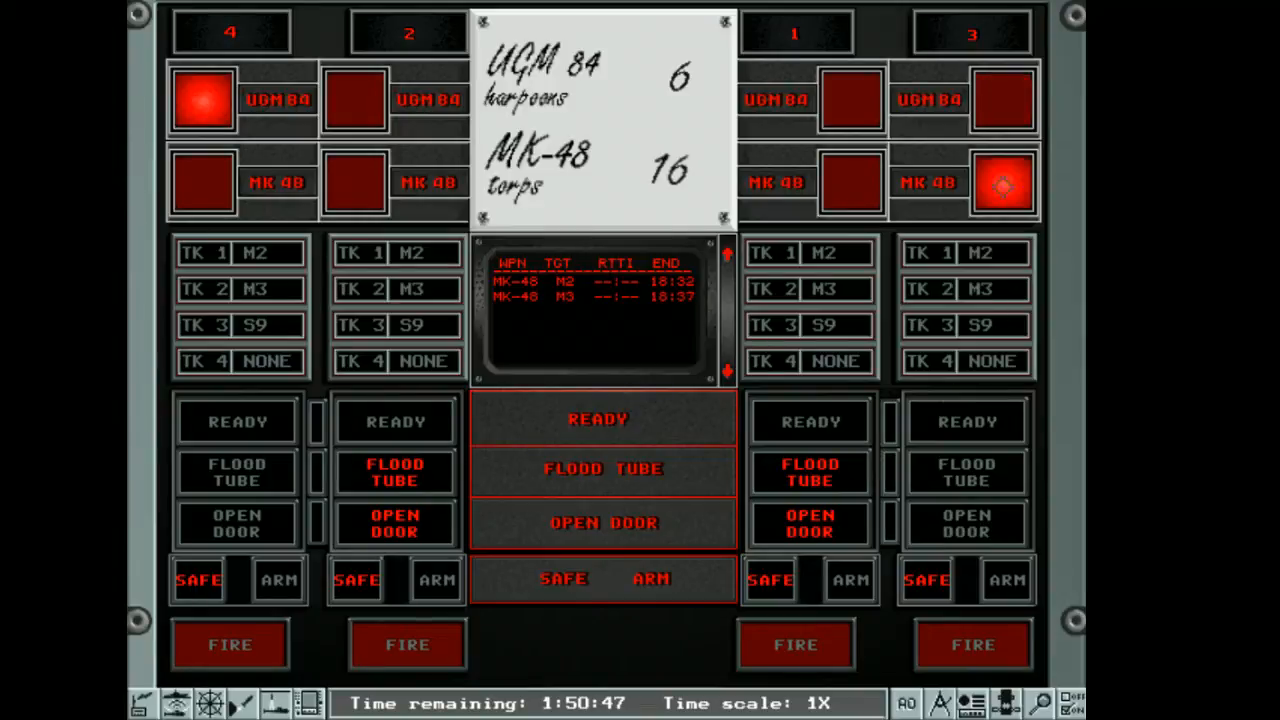
pyautogui.click(204, 183)
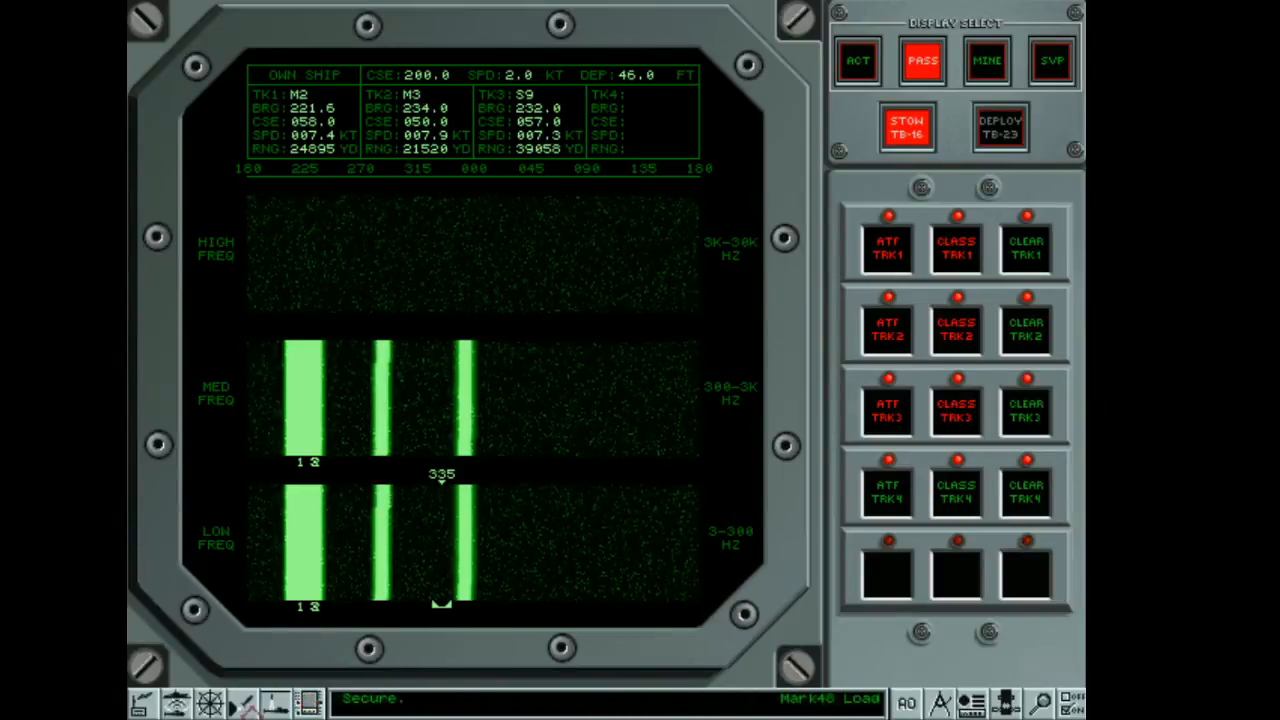
# Ready tubes 4 and 3 and assign both to track 3, Sierra 9
pyautogui.press('F4')
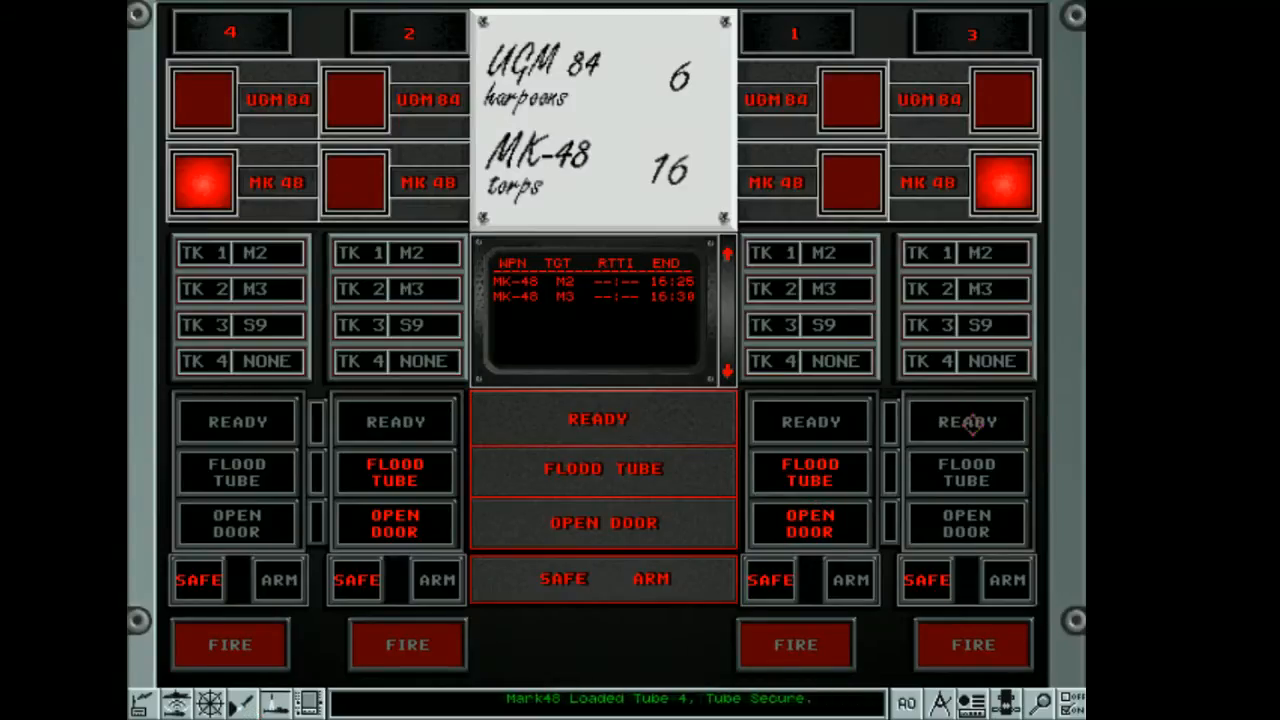
pyautogui.click(237, 421)
pyautogui.click(968, 421)
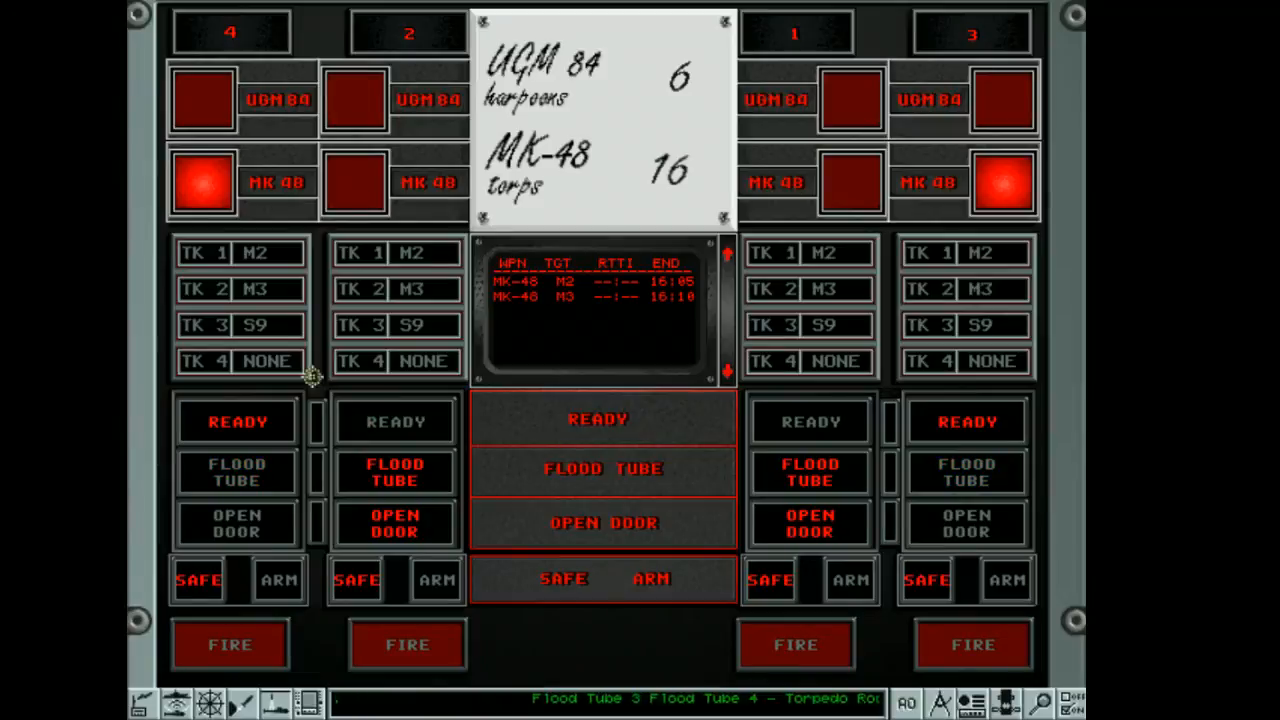
pyautogui.click(288, 326)
pyautogui.click(985, 325)
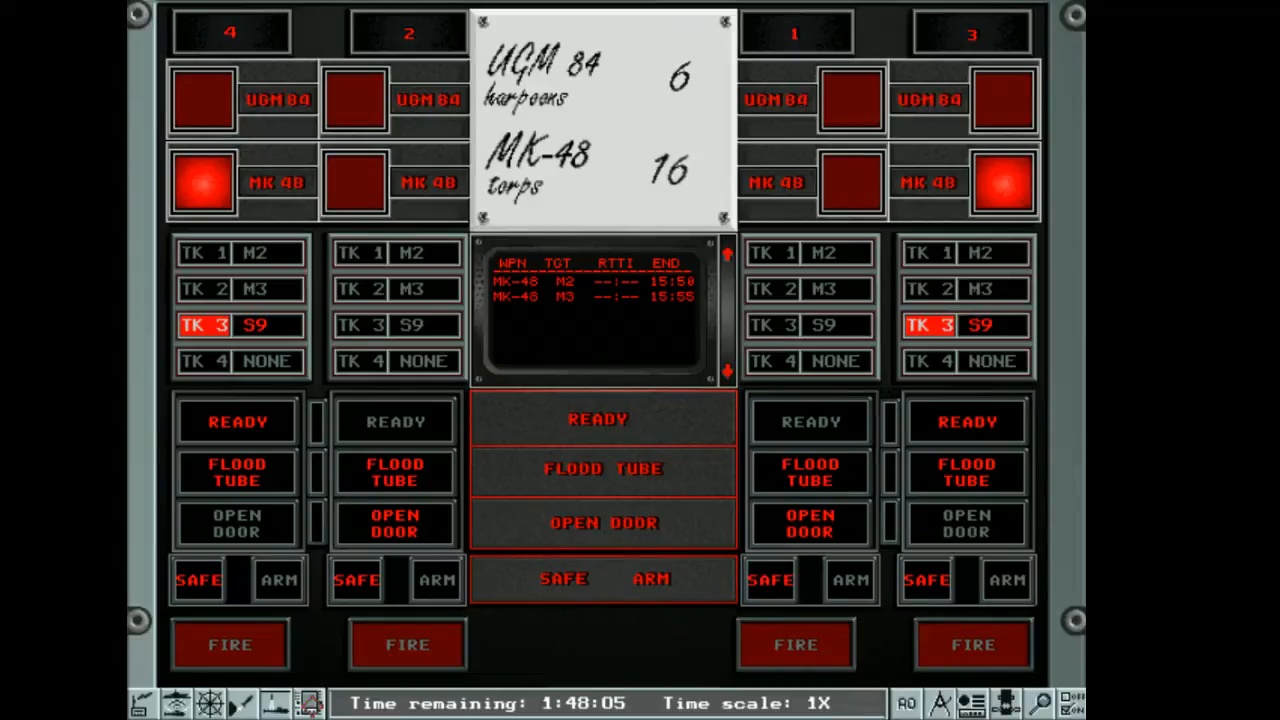
# Watch the torpedo plot toward M3, then man the periscope station via the control room
pyautogui.press('F6')
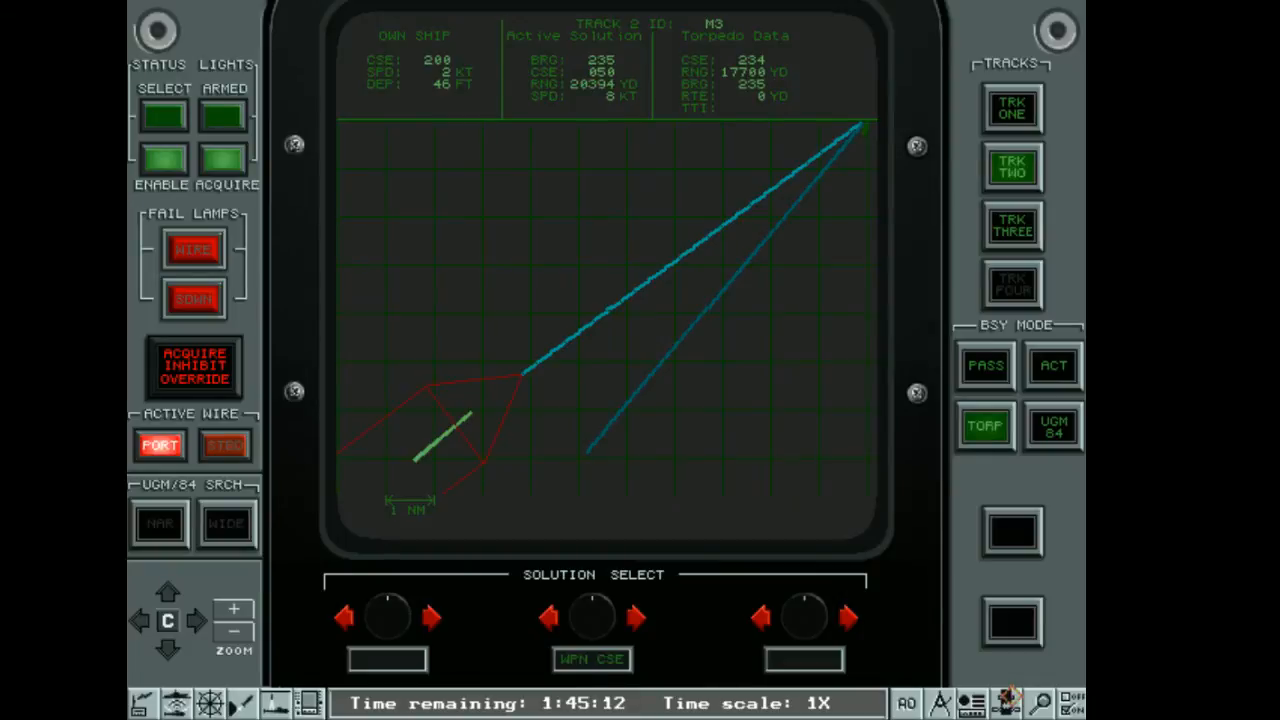
pyautogui.click(1008, 702)
pyautogui.click(570, 258)
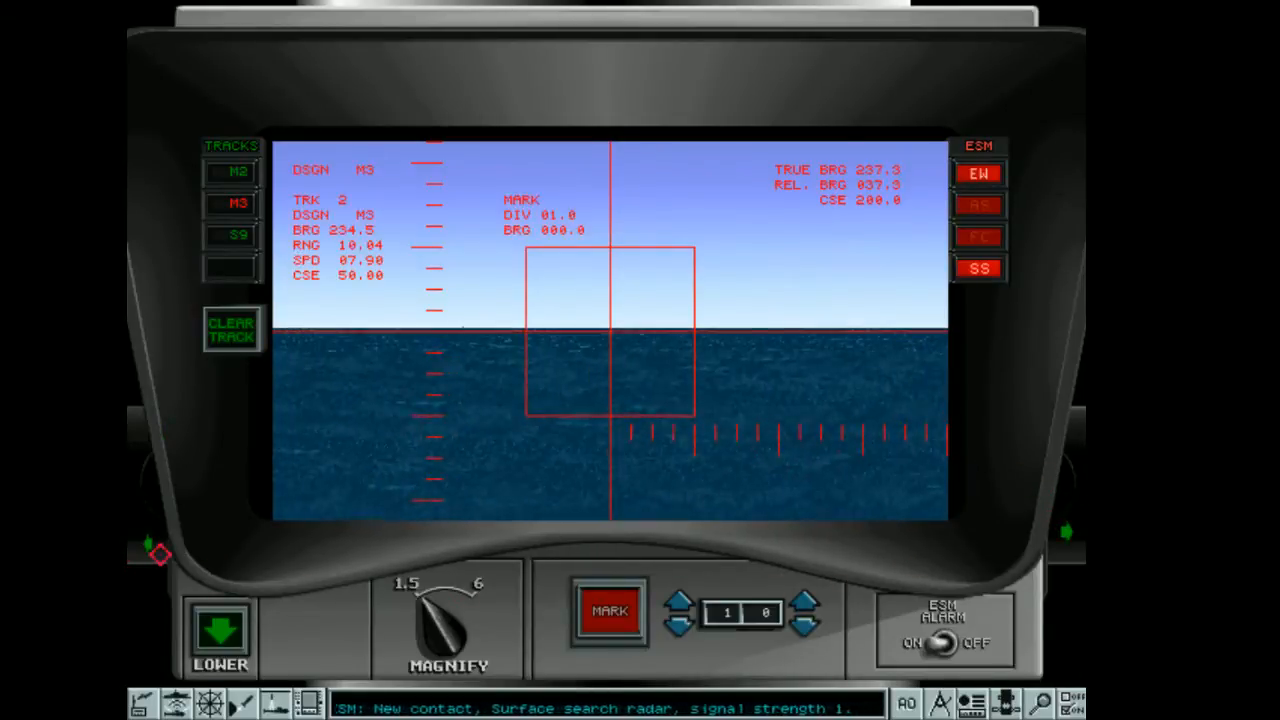
# Magnify the periscope, mark contact M3's bearing, watch it break up, then lower the periscope
pyautogui.click(476, 598)
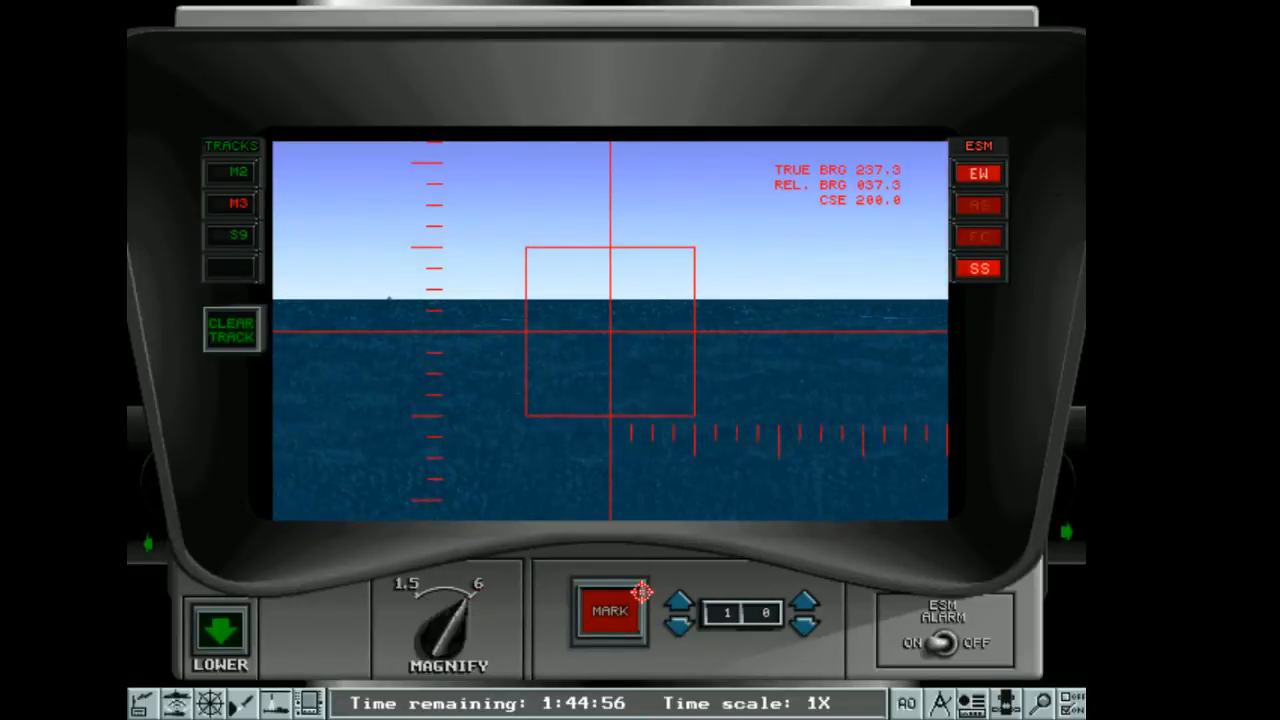
pyautogui.click(640, 592)
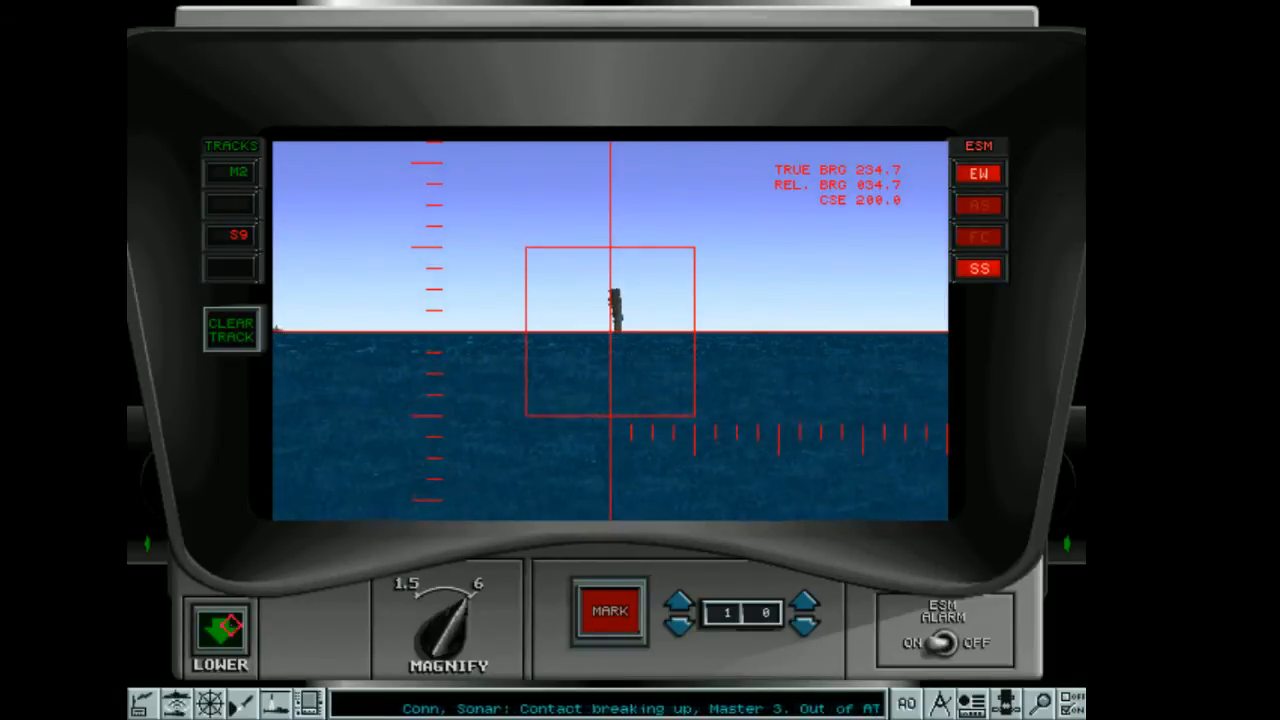
pyautogui.click(222, 628)
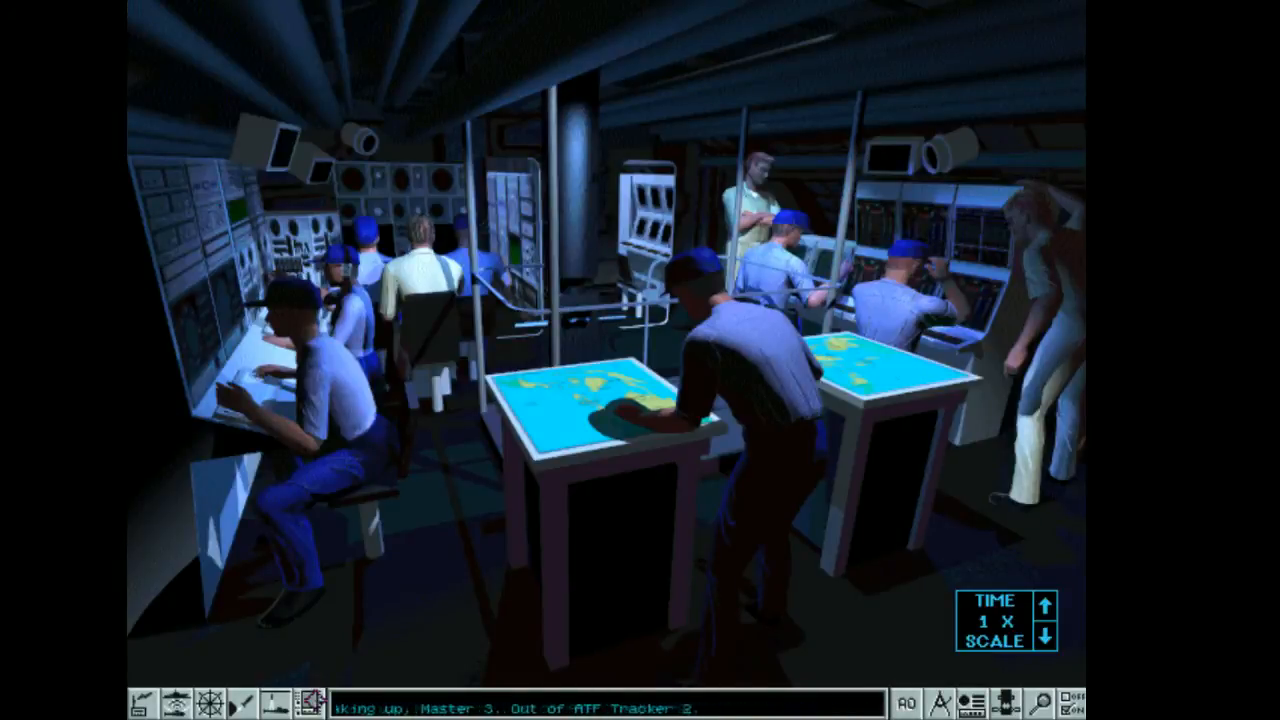
# Center the fire-control plot on the torpedo closing on track 1, M2, then return to the tube panel
pyautogui.click(308, 702)
pyautogui.click(1014, 108)
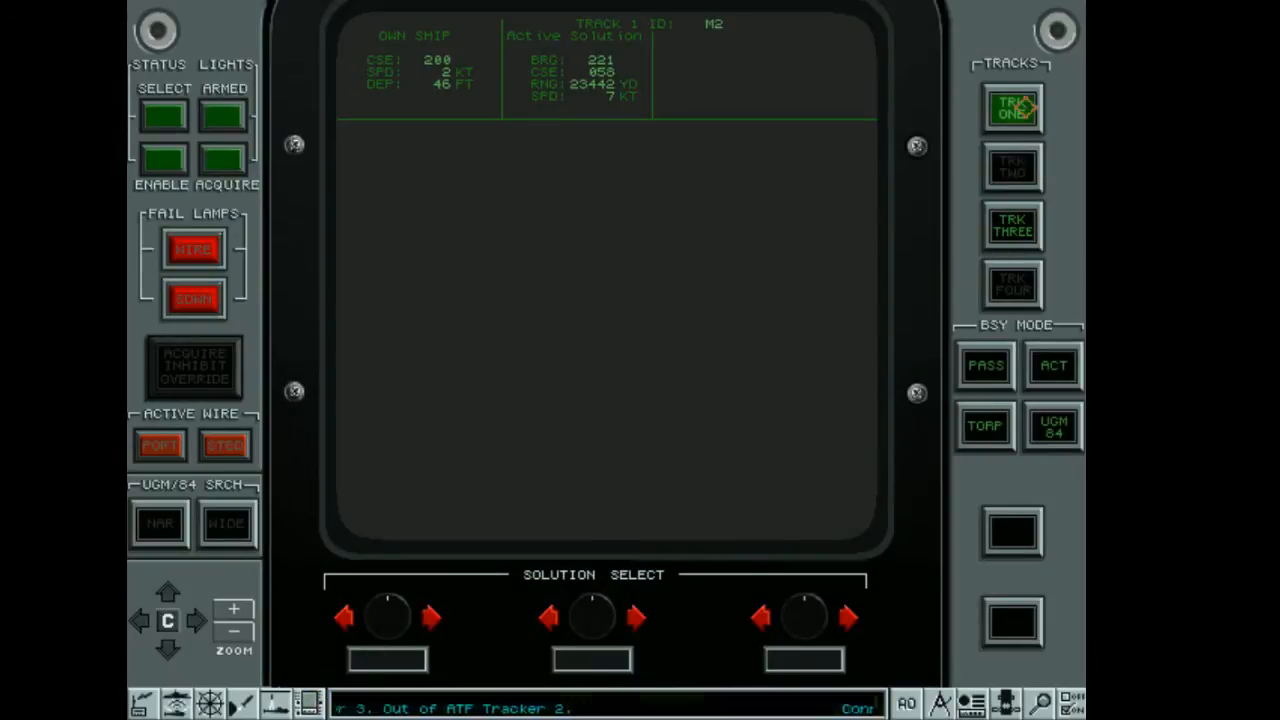
pyautogui.click(985, 426)
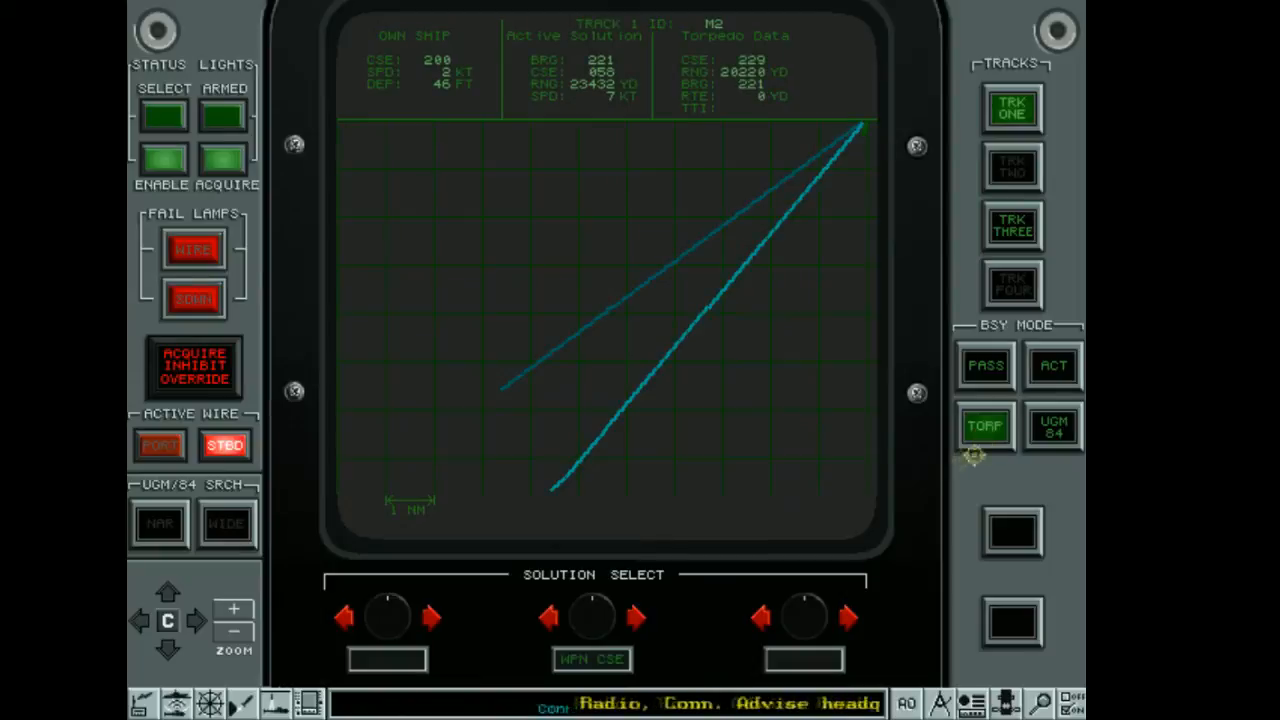
pyautogui.click(167, 592)
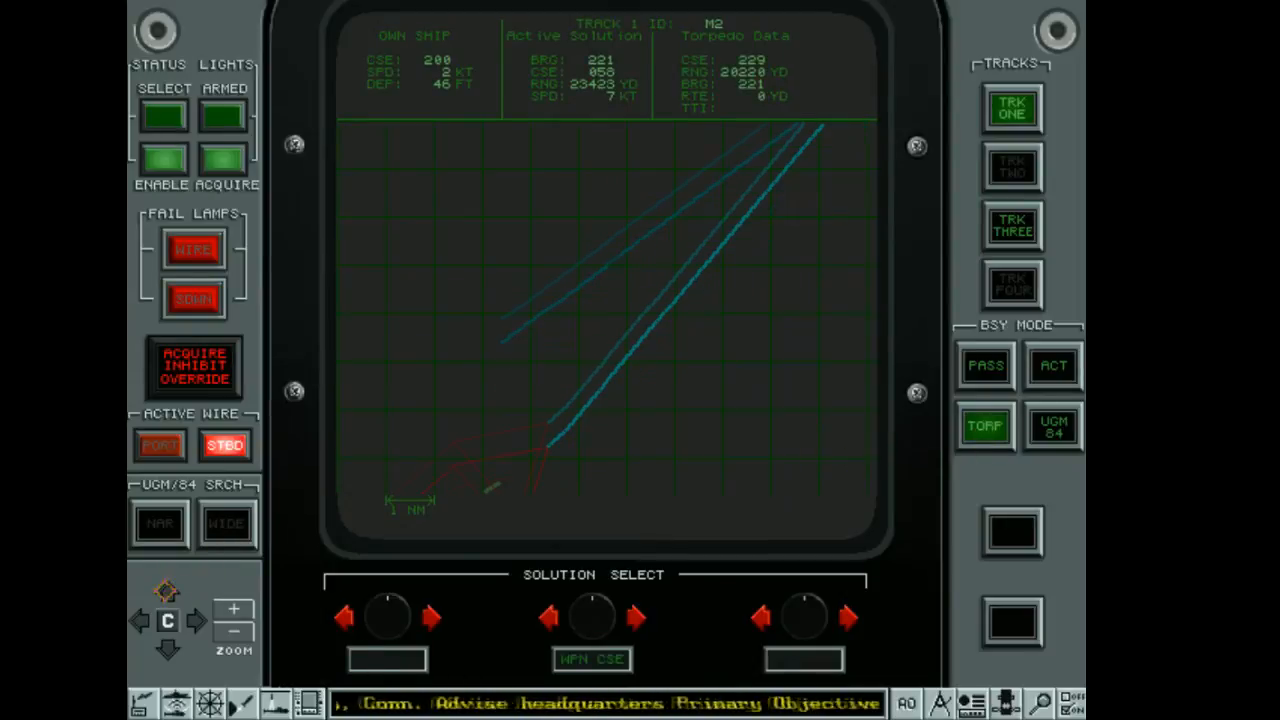
pyautogui.click(167, 592)
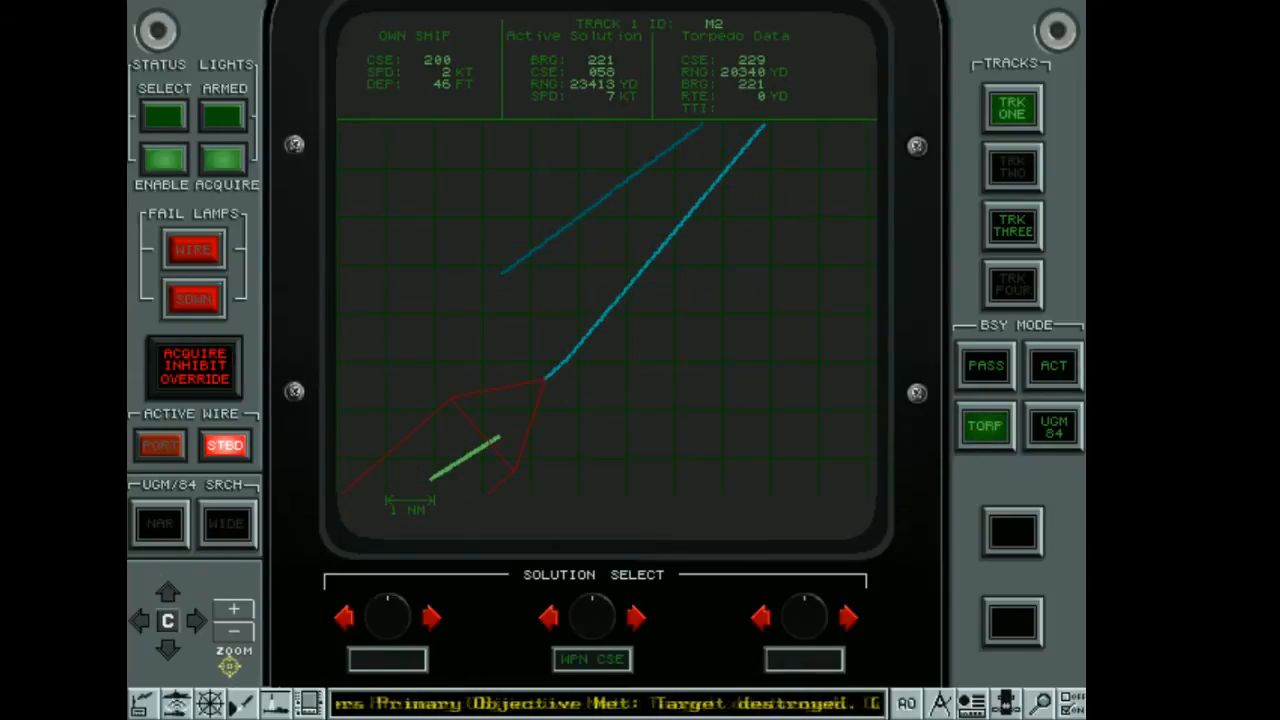
pyautogui.press('F5')
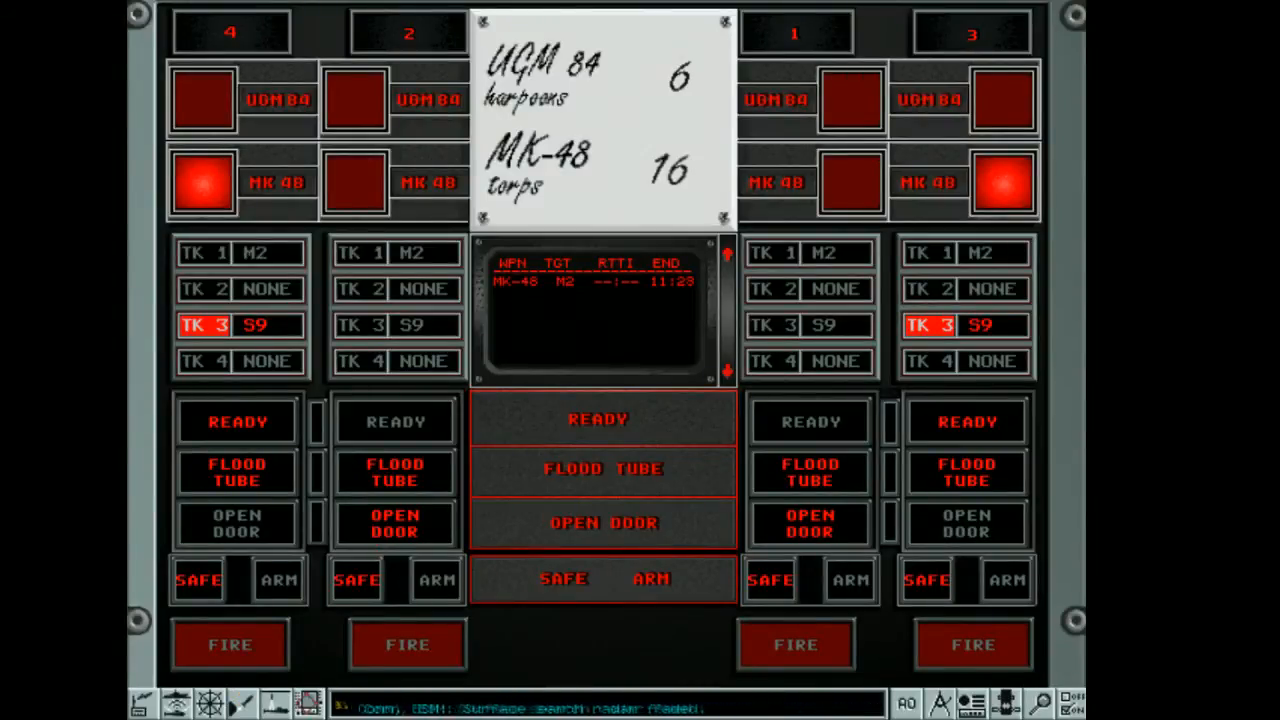
# Open tube 4's outer door, arm its torpedo, select port wire guidance and widen the plot to 2 NM
pyautogui.click(370, 525)
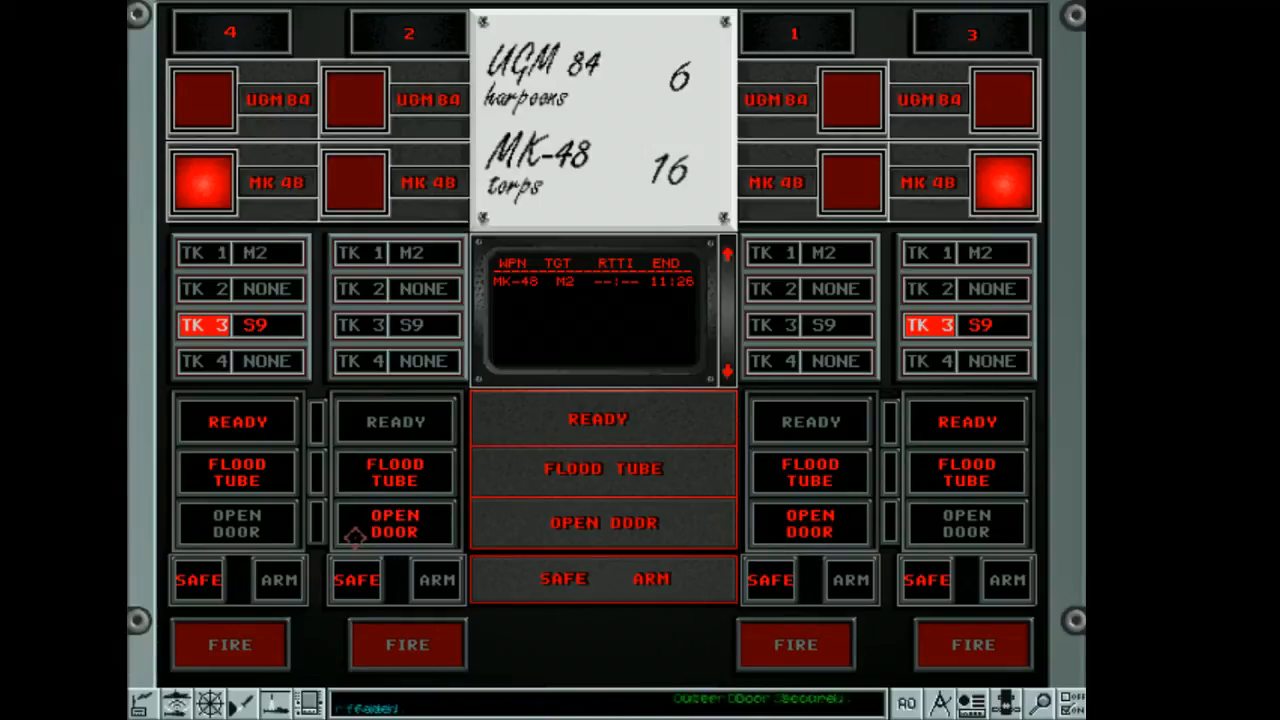
pyautogui.click(285, 583)
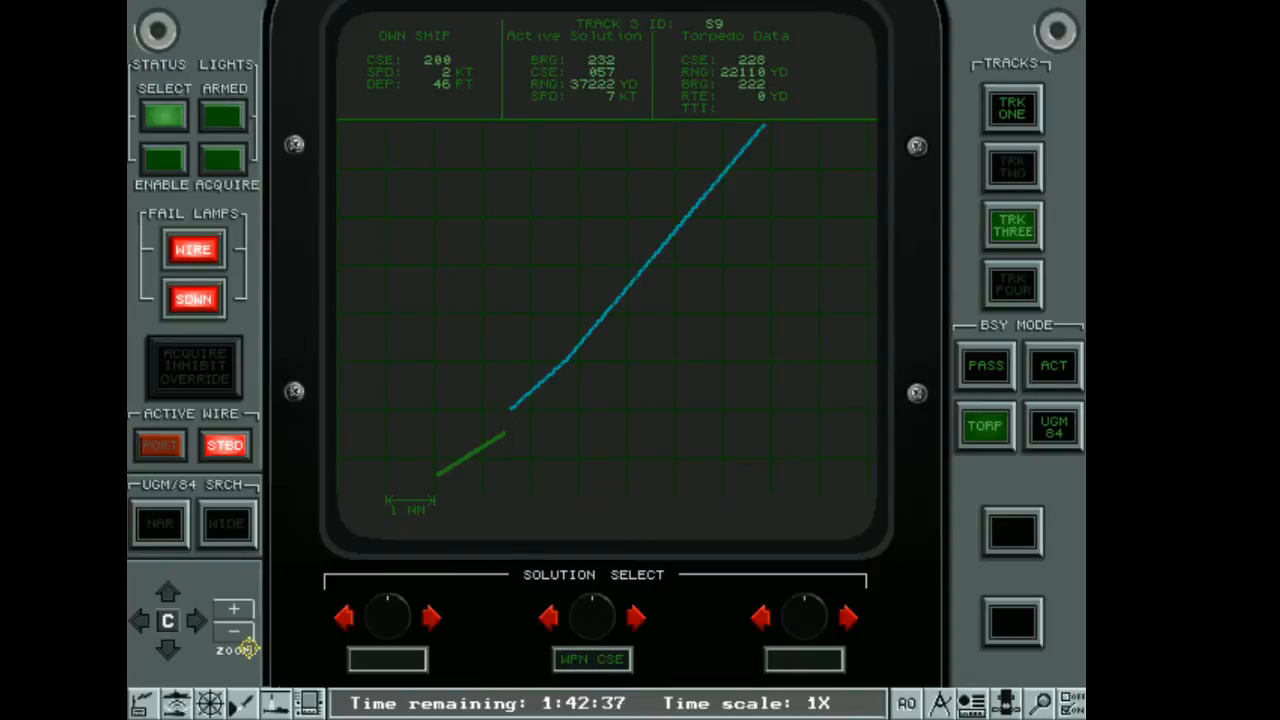
pyautogui.click(160, 445)
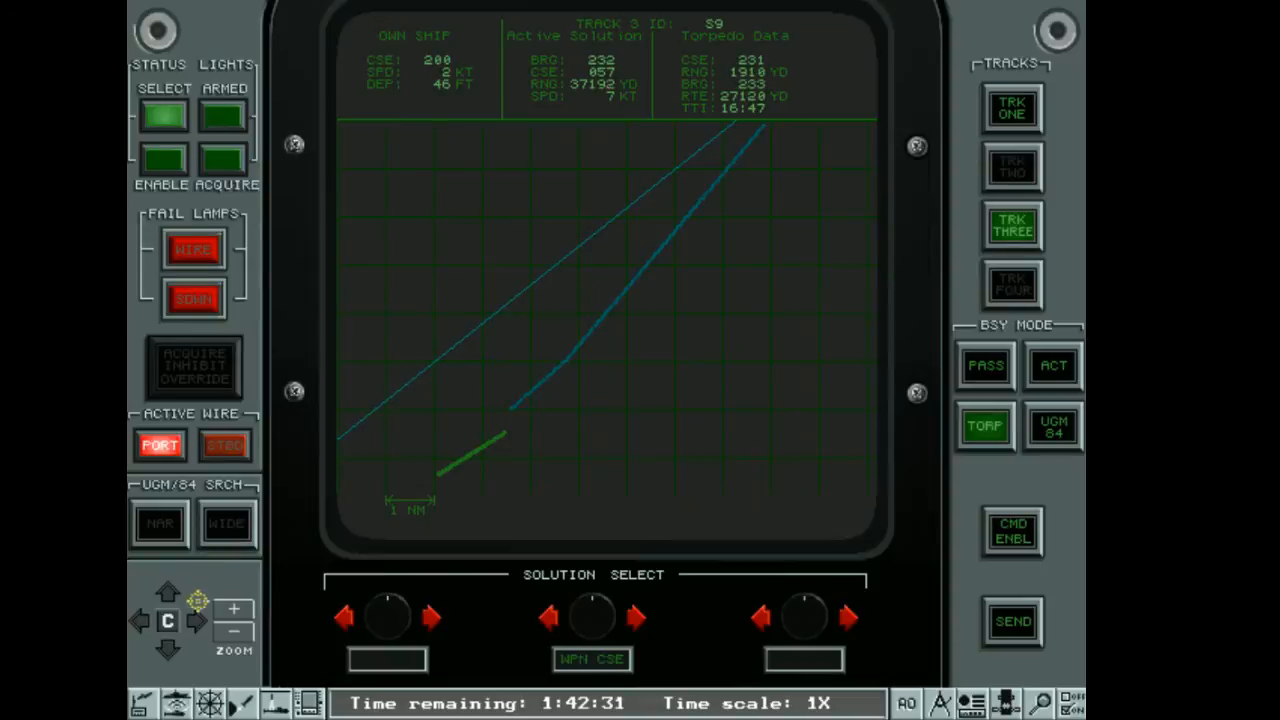
pyautogui.click(233, 630)
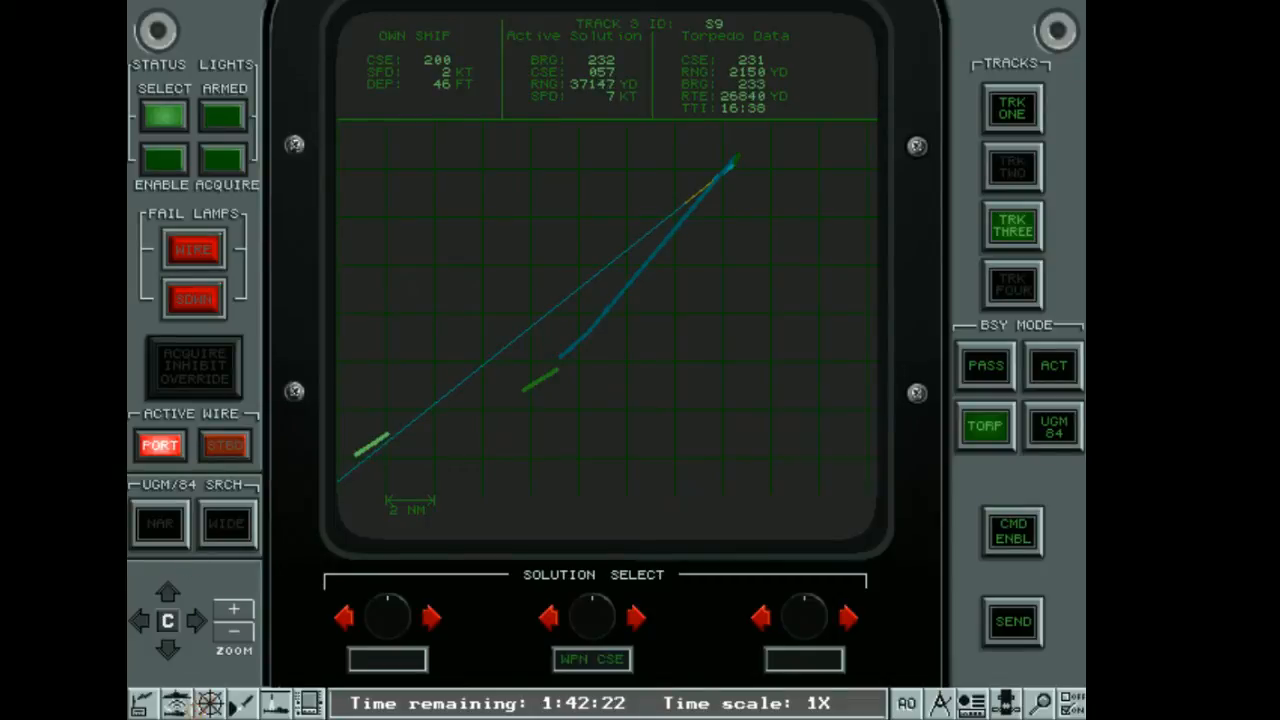
# Review Track 3 on passive sonar, then return to the torpedo fire-control screen
pyautogui.press('F2')
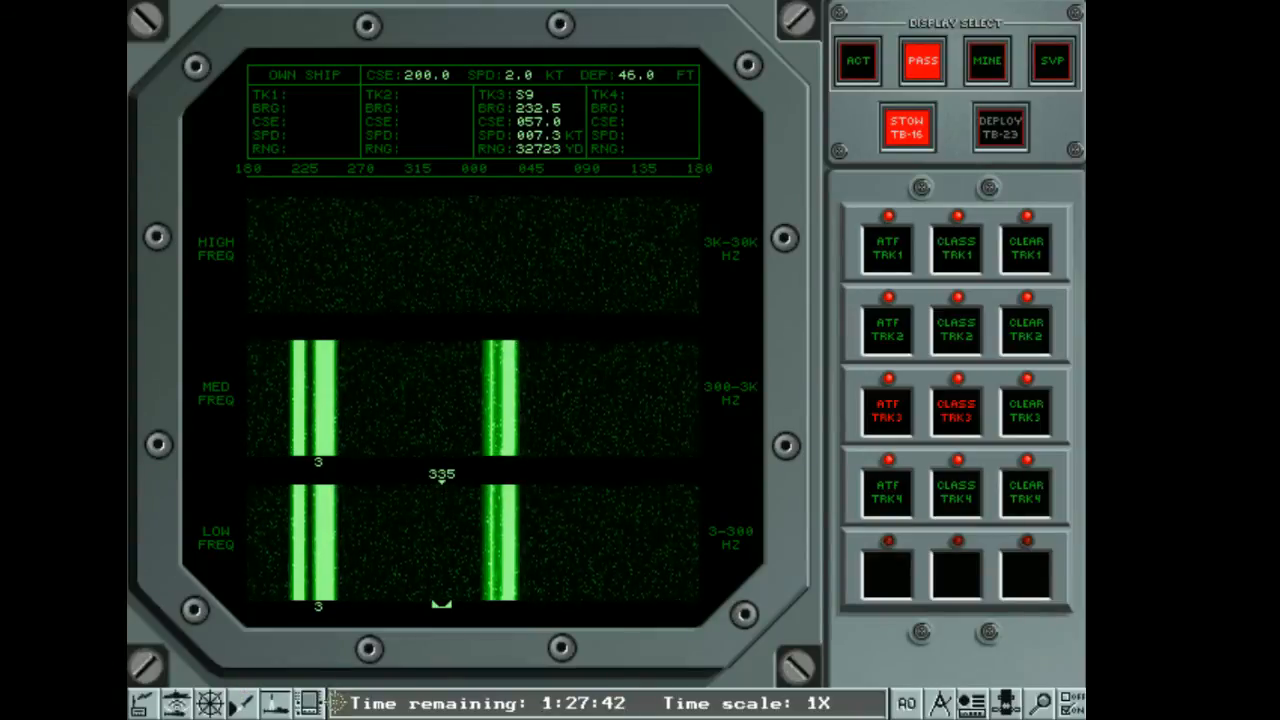
pyautogui.click(308, 702)
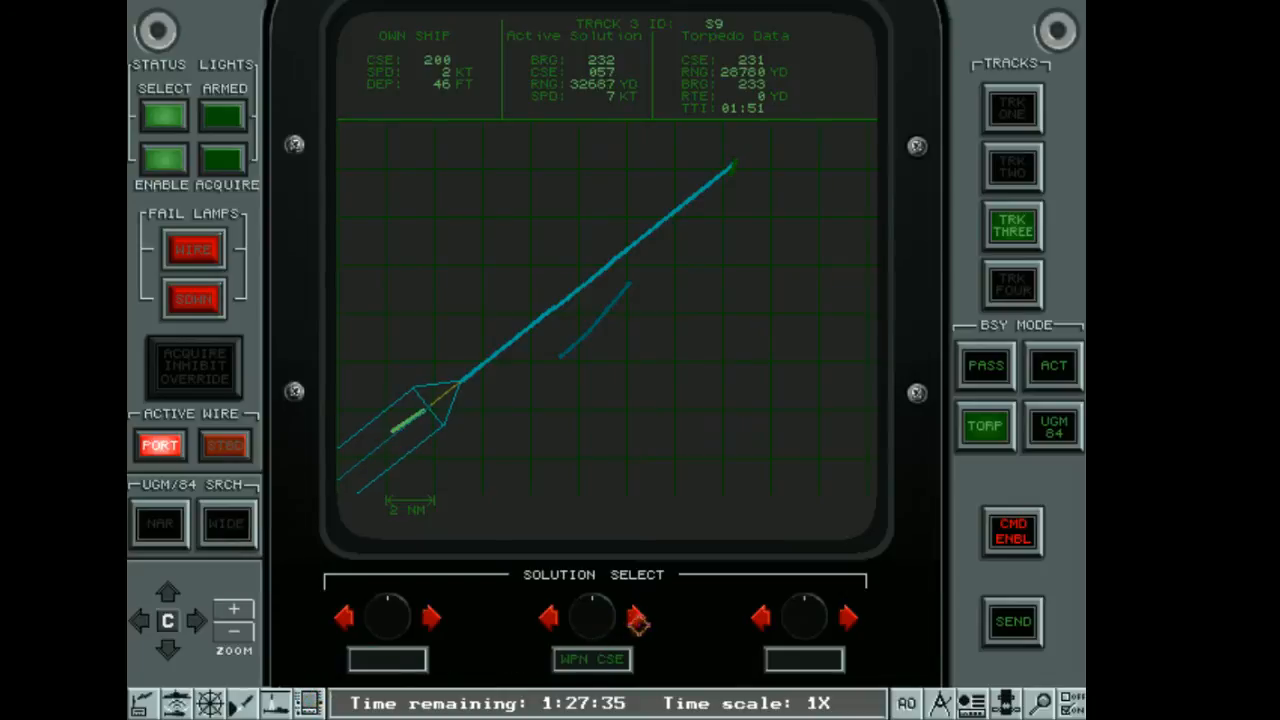
# Send guidance commands and turn the wire-guided torpedo right through courses 247, 259 and 283
pyautogui.click(1015, 621)
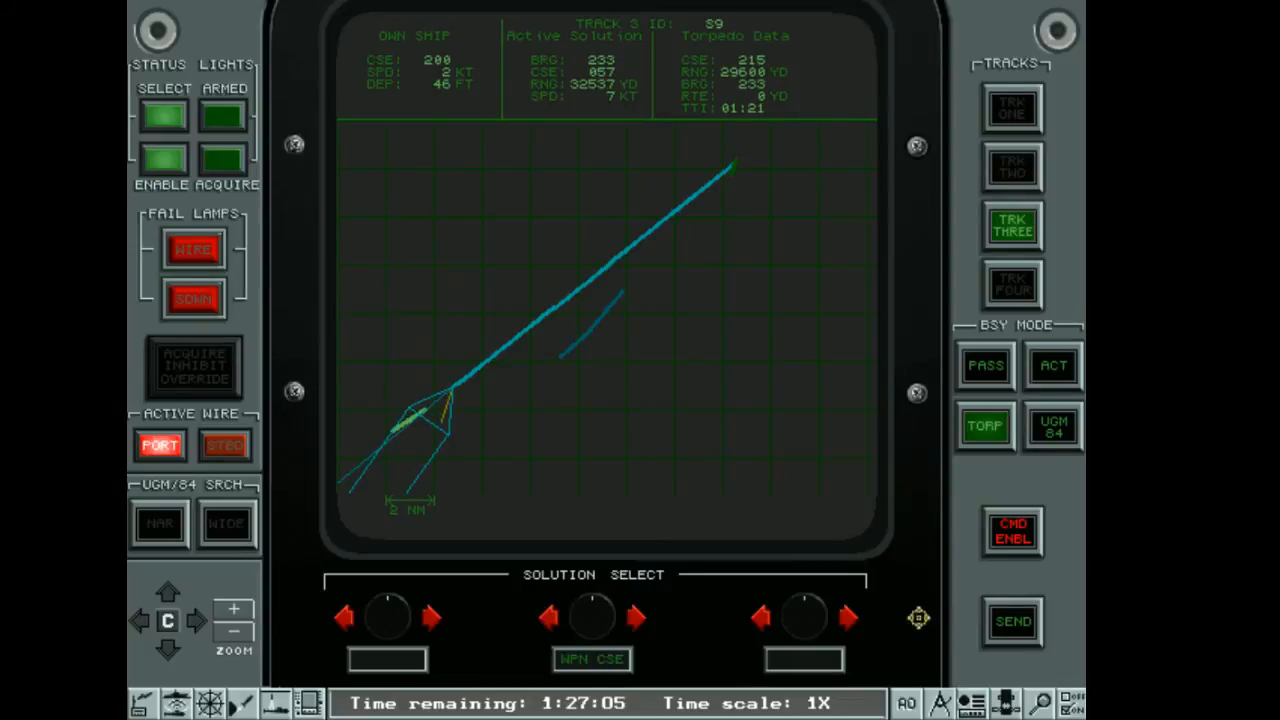
pyautogui.click(1012, 625)
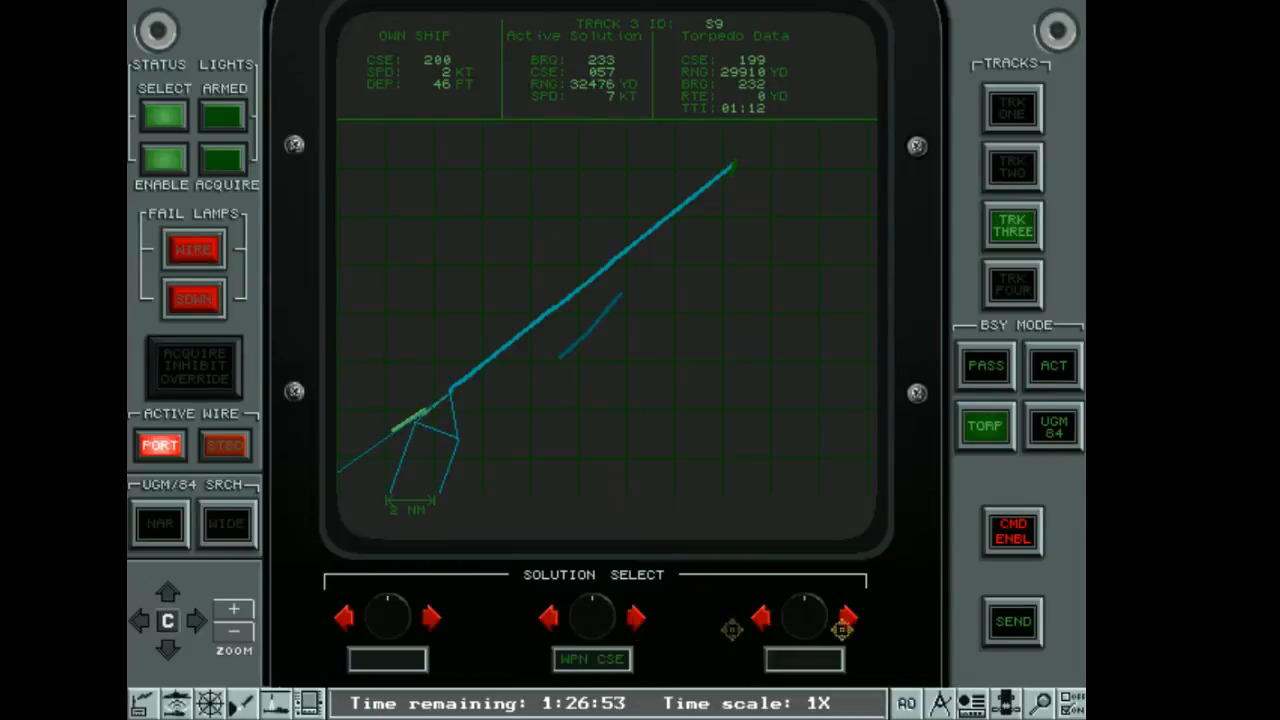
pyautogui.click(1013, 621)
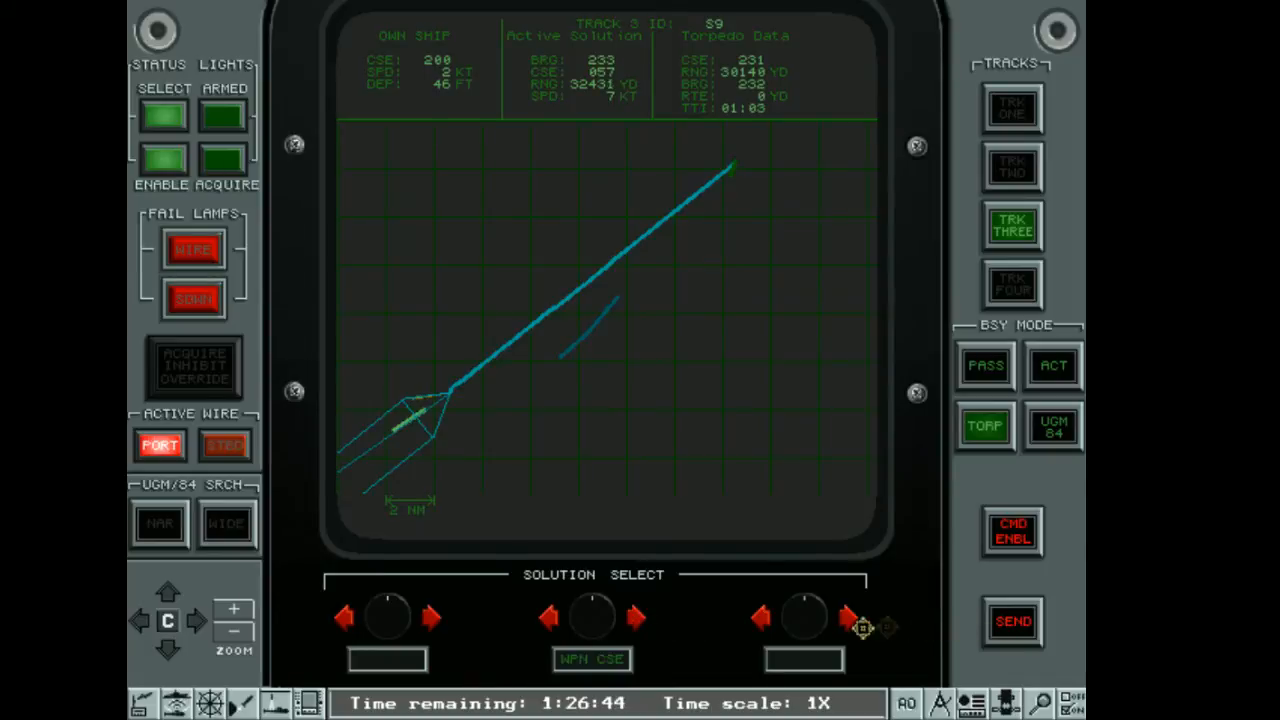
pyautogui.click(636, 620)
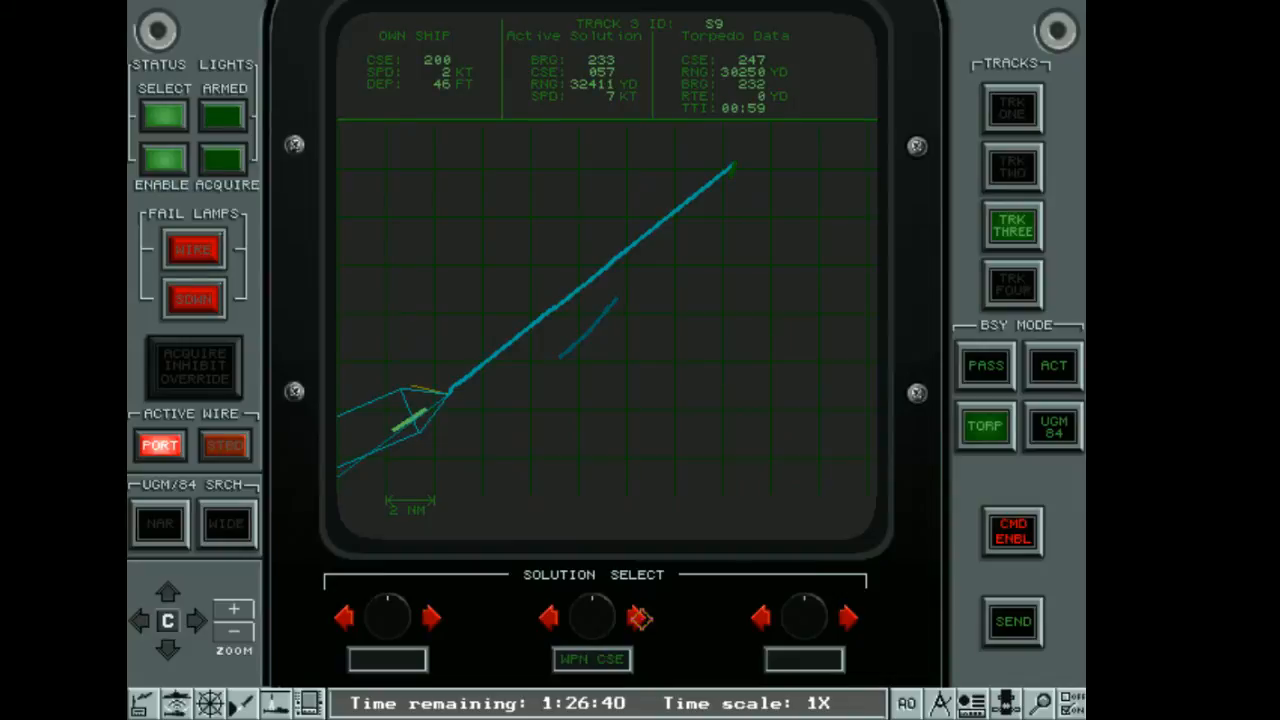
pyautogui.click(1012, 621)
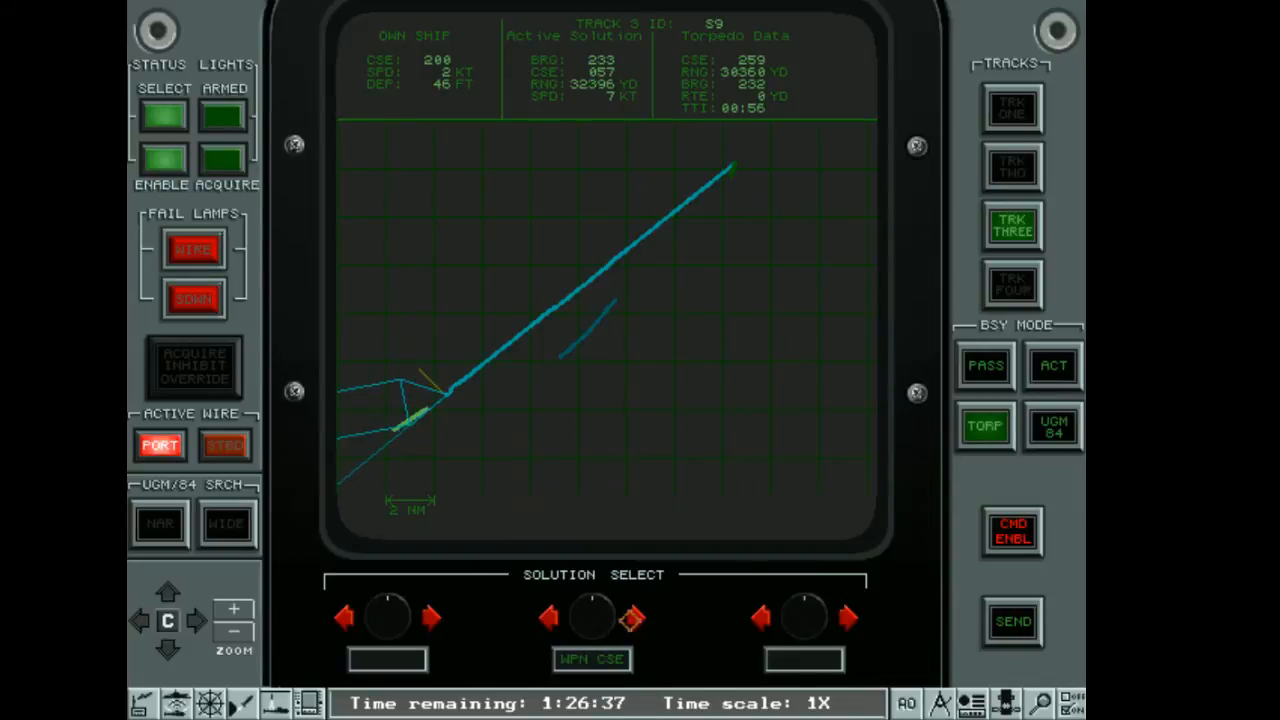
pyautogui.click(632, 621)
pyautogui.click(1012, 621)
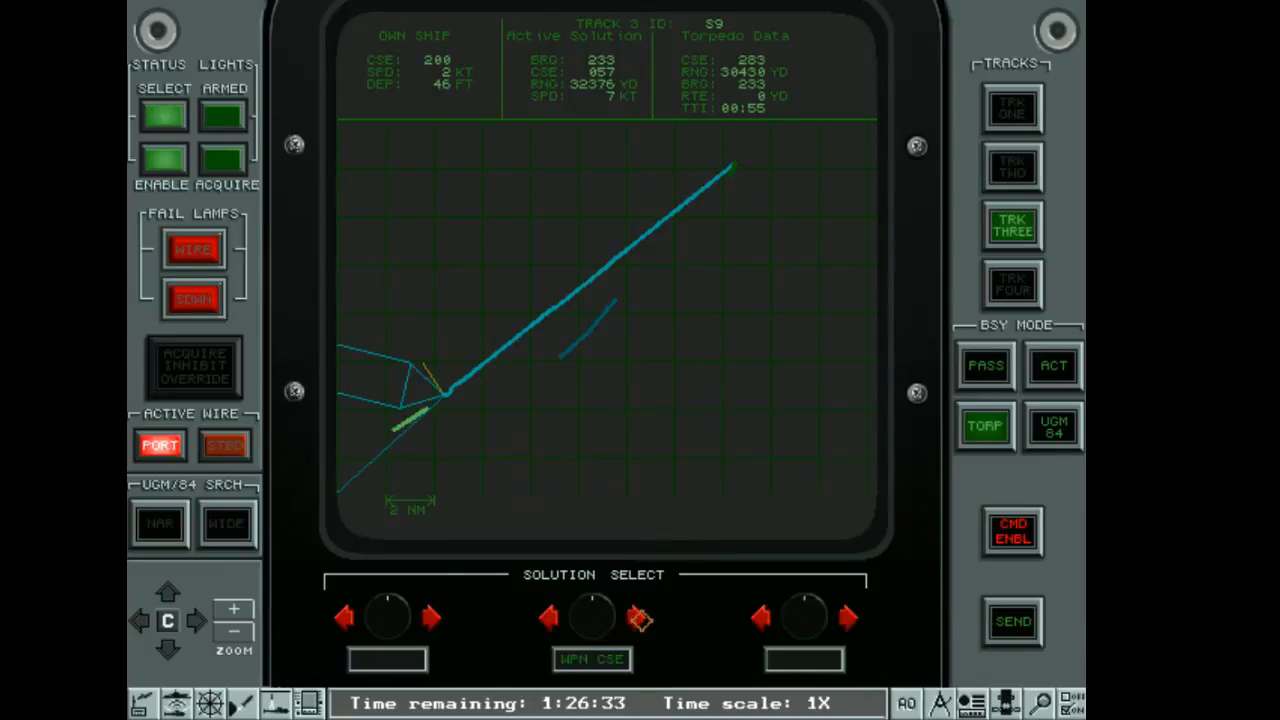
# Bring the torpedo's course round through 323 to 355 and transmit it, then check the weapons station
pyautogui.click(640, 619)
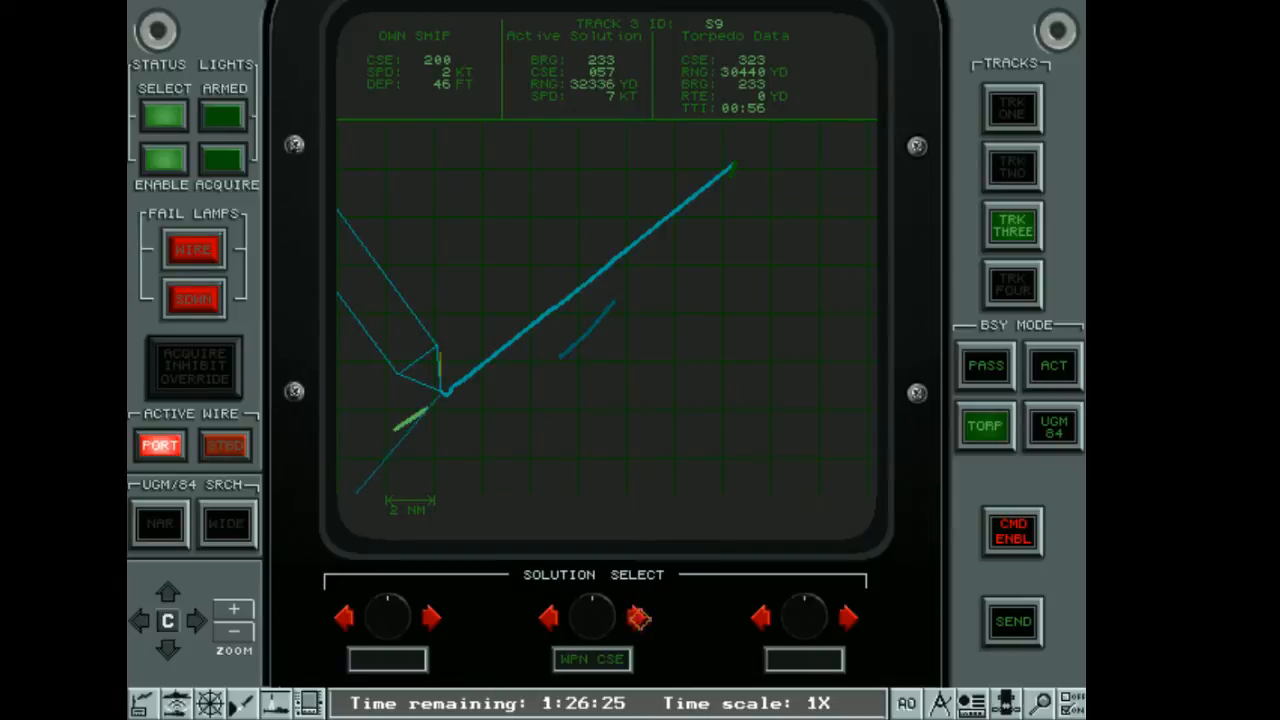
pyautogui.click(638, 618)
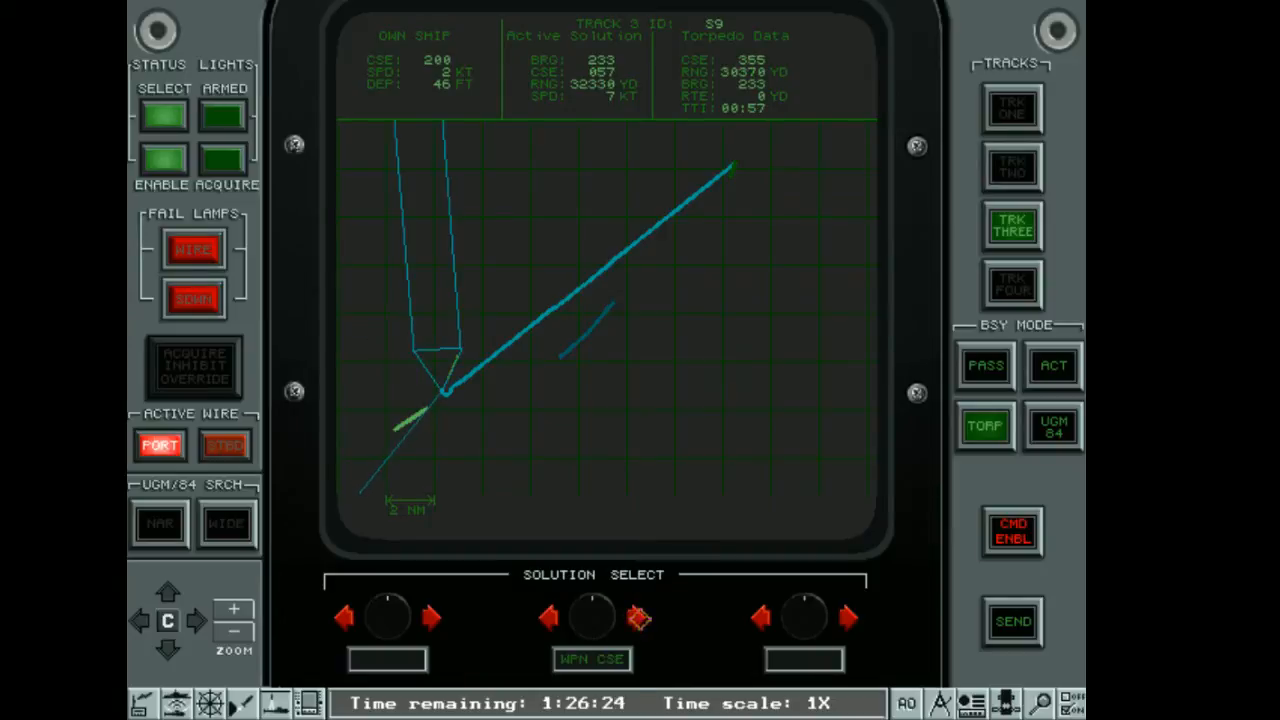
pyautogui.click(1014, 621)
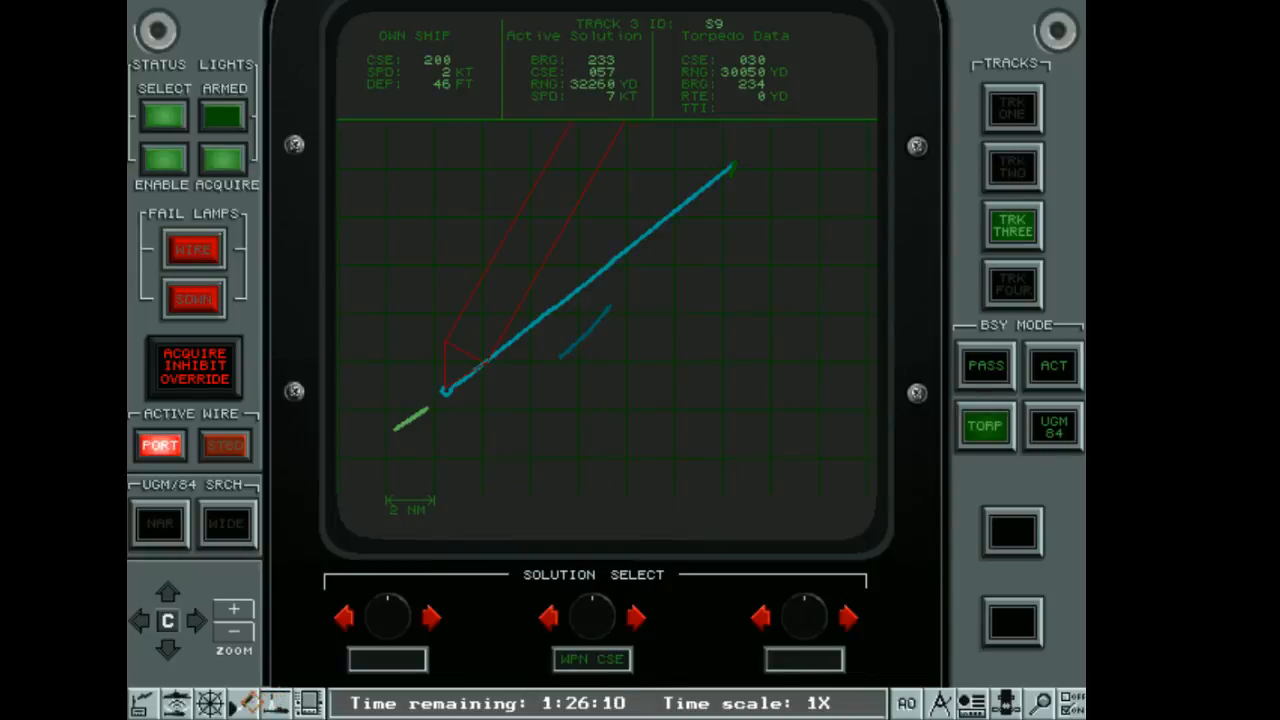
pyautogui.click(250, 703)
# Check the torpedo status on the plot and tube panel, then settle on the passive sonar display
pyautogui.click(315, 703)
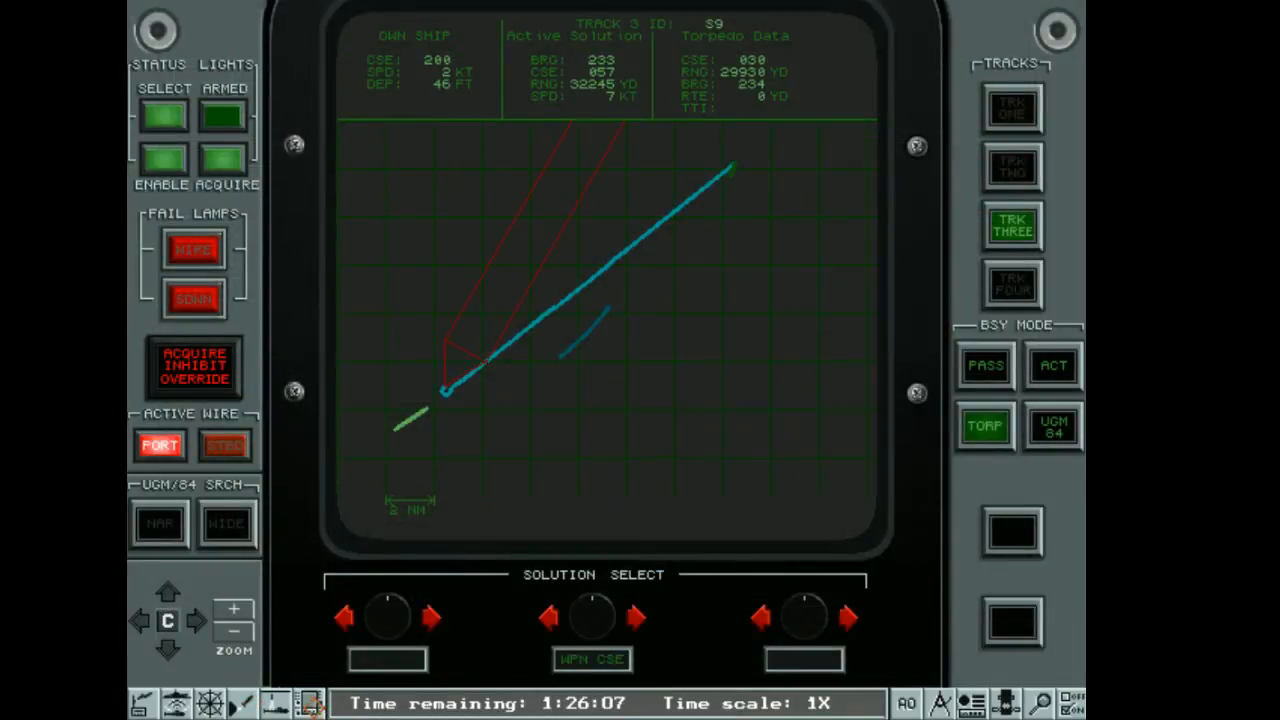
pyautogui.click(160, 700)
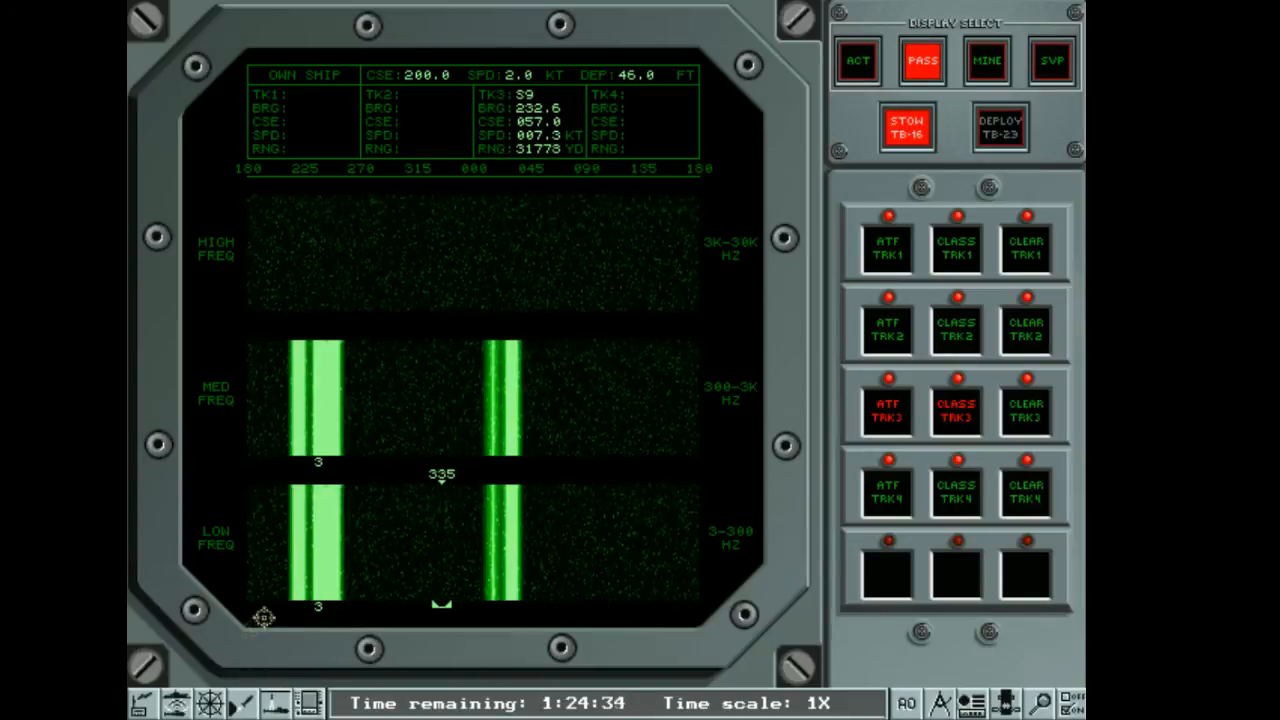
pyautogui.click(244, 703)
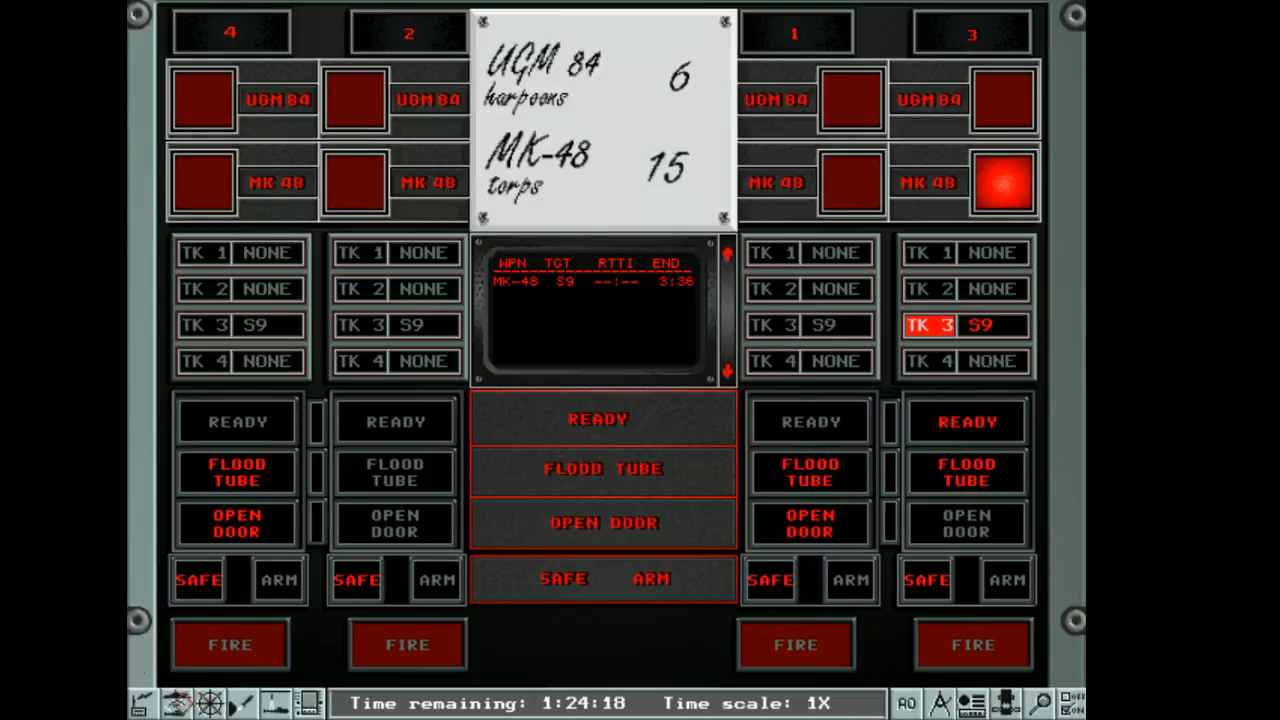
pyautogui.click(177, 702)
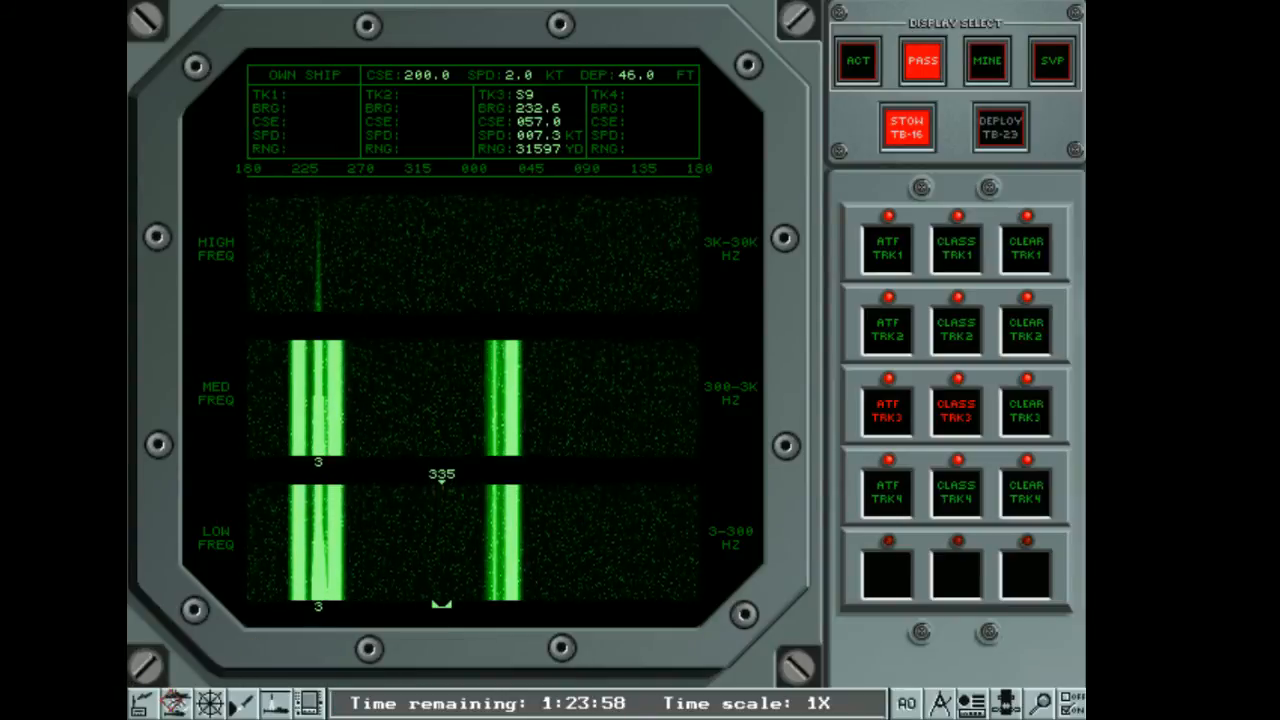
# Mark the bearing-236 contact, check the tube station shows the run finished, and exit to the main menu
pyautogui.click(322, 585)
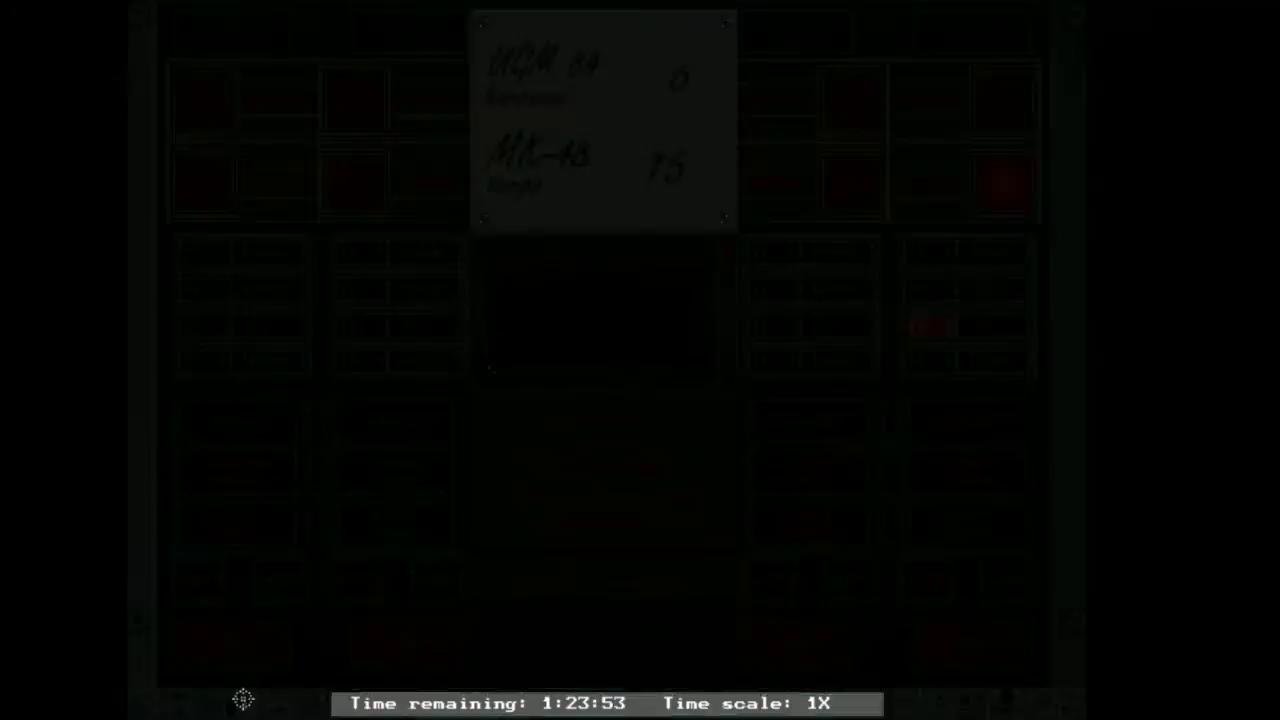
pyautogui.click(242, 702)
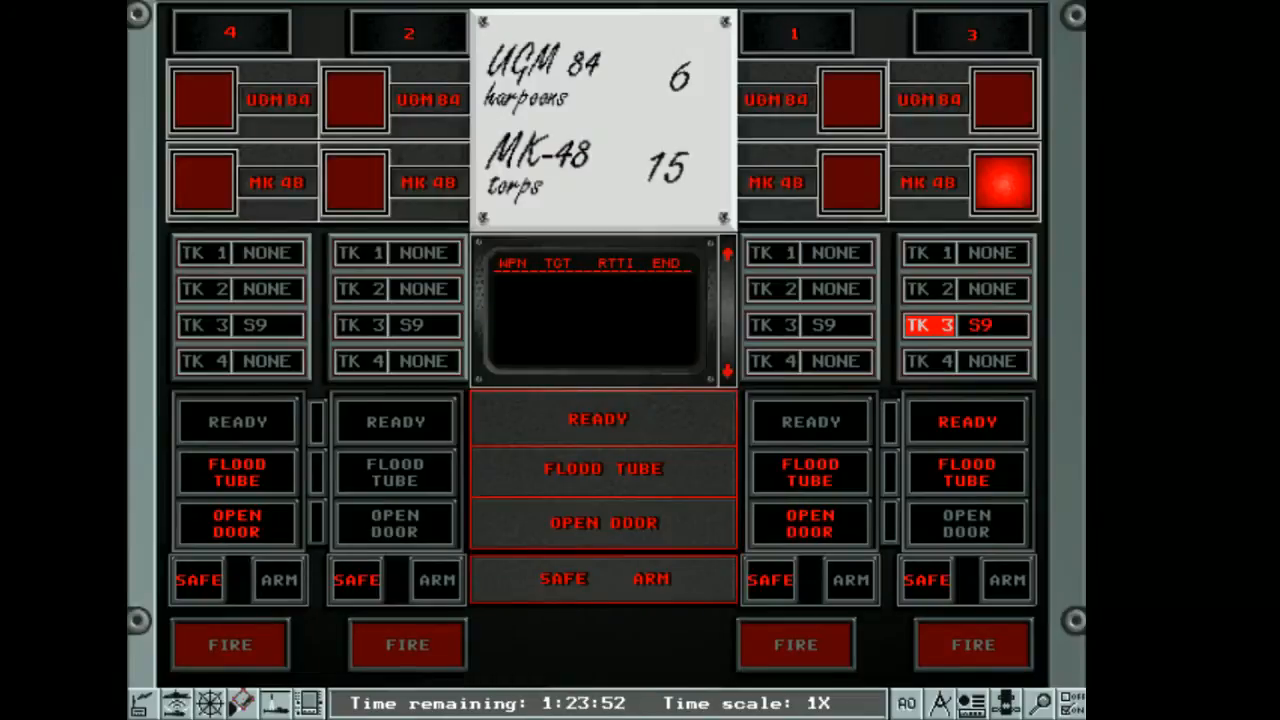
pyautogui.click(175, 702)
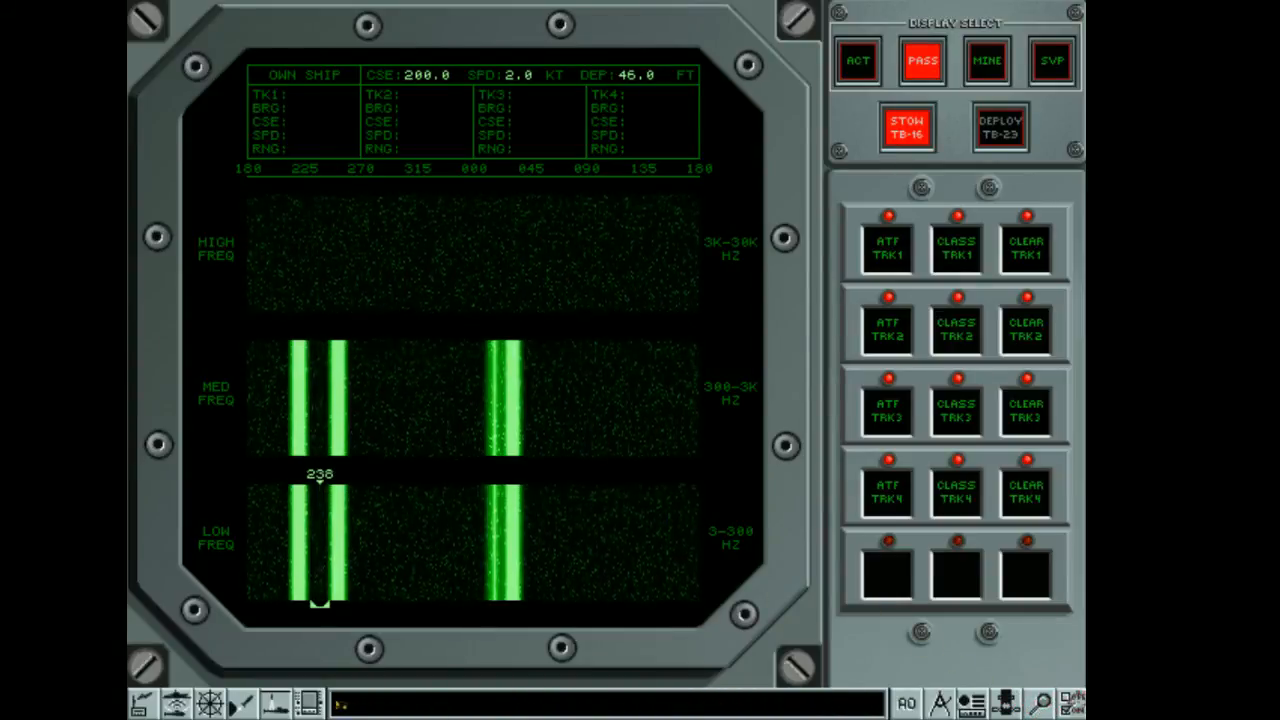
pyautogui.press('Escape')
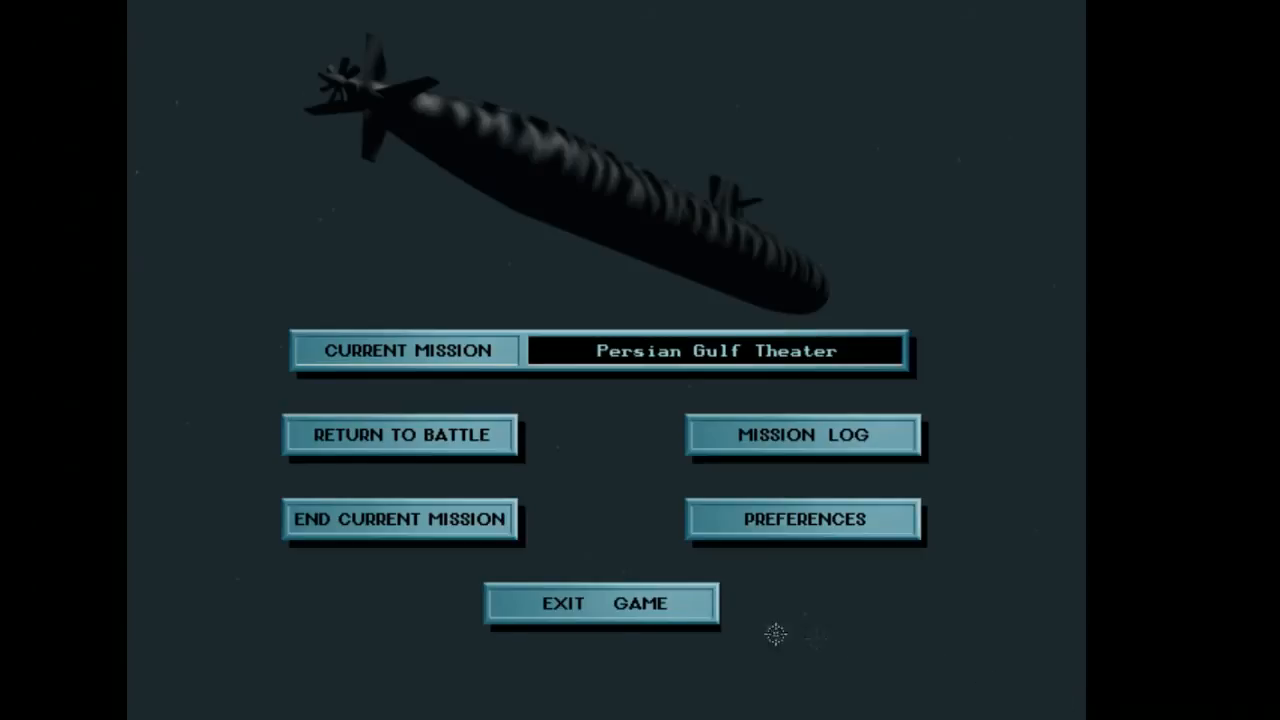
# End the current mission and page the Mission Log through to Al'Ayn destroyed, then close it
pyautogui.click(466, 512)
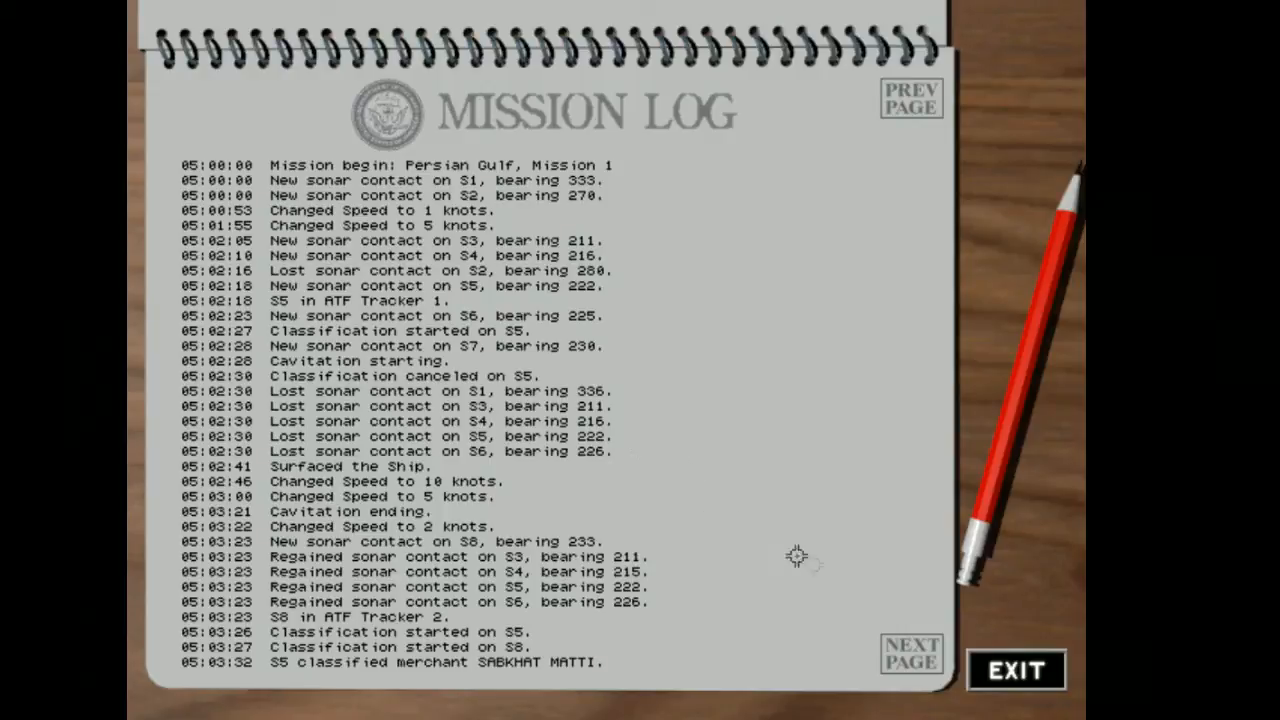
pyautogui.click(906, 650)
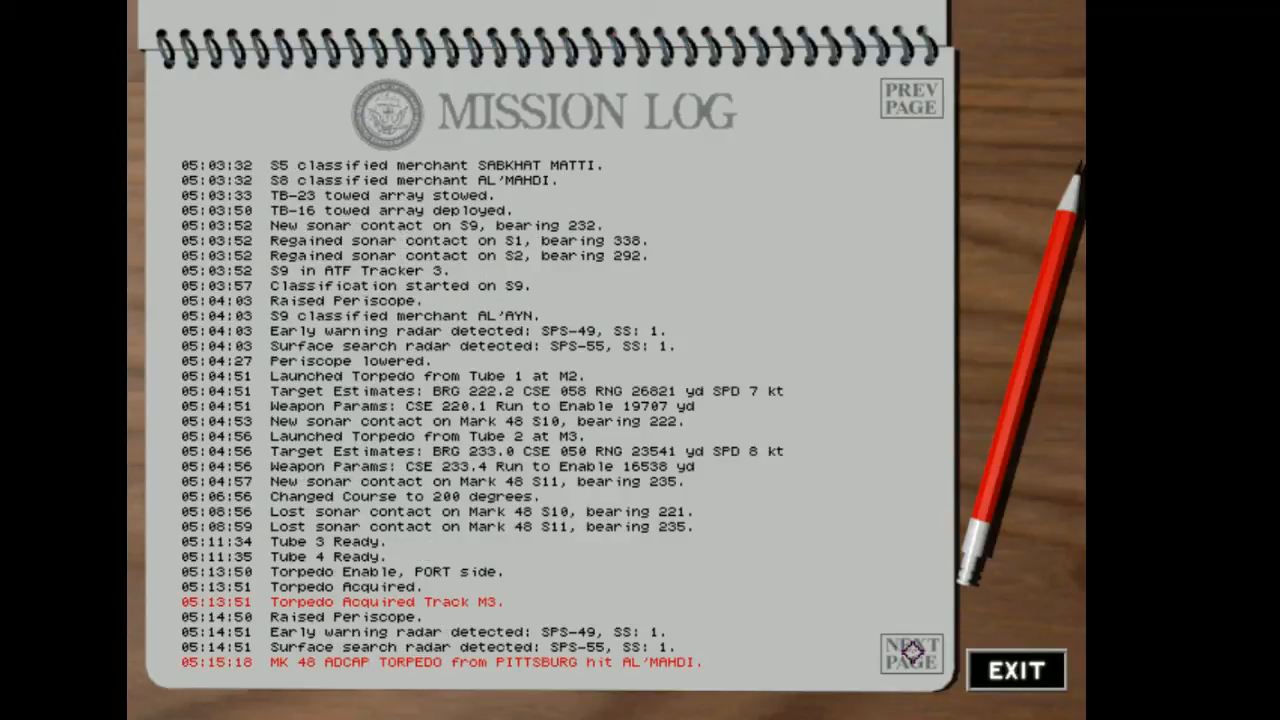
pyautogui.click(912, 652)
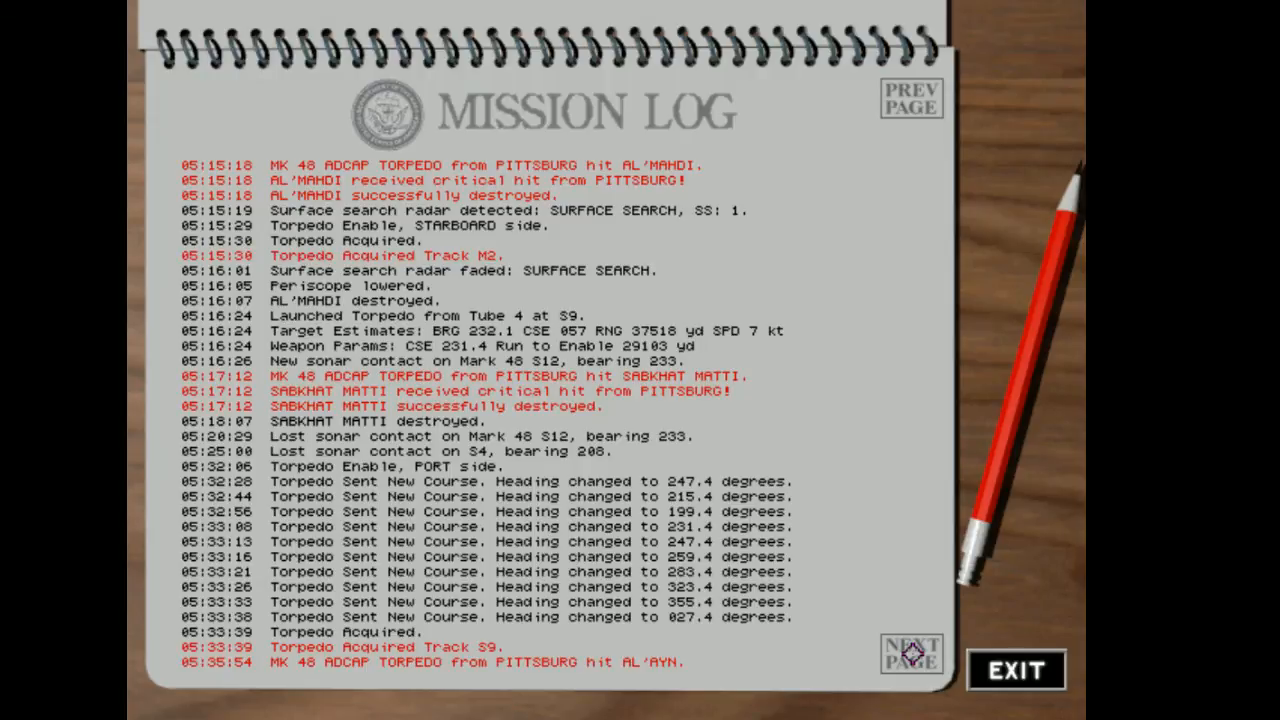
pyautogui.click(912, 655)
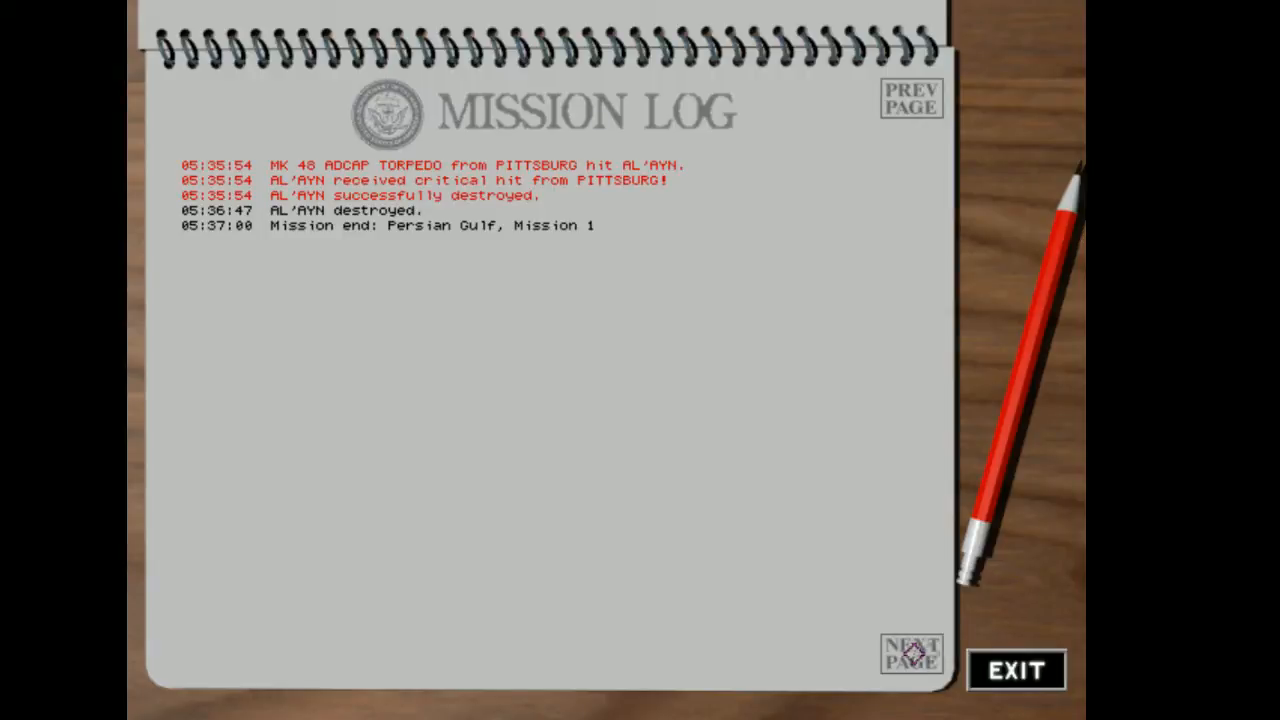
pyautogui.click(1012, 668)
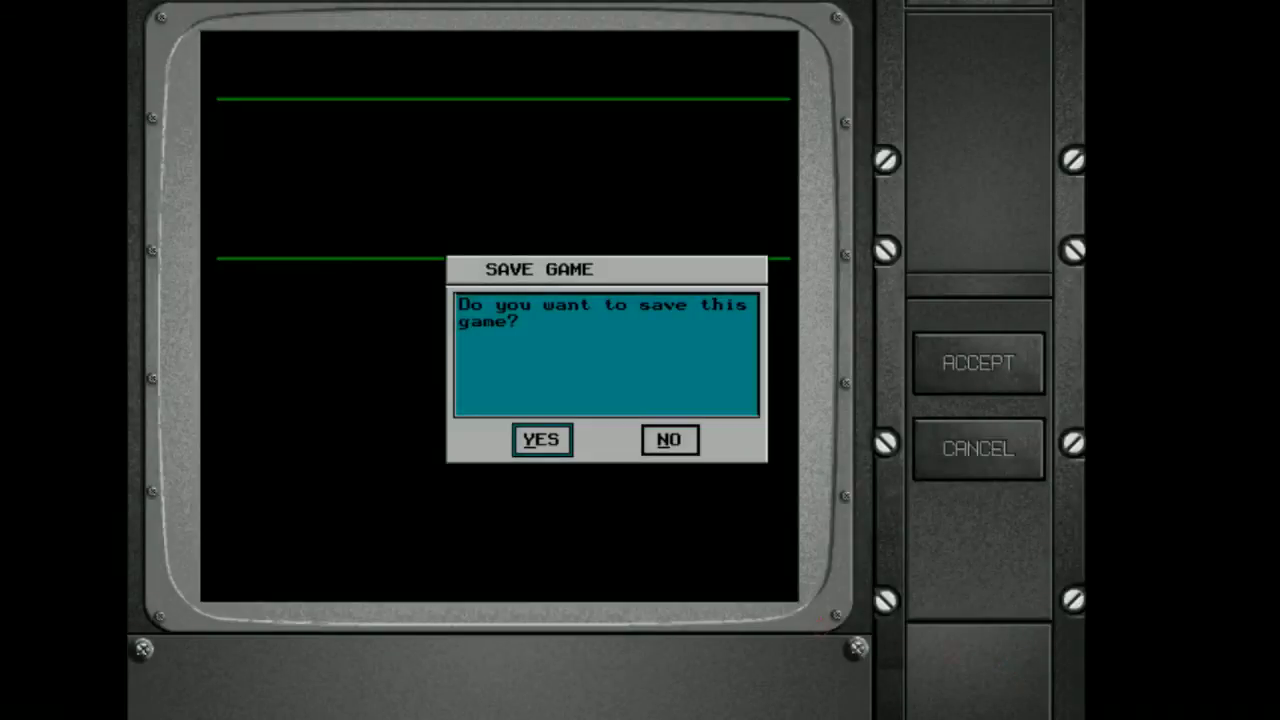
# Save the game in the first slot under the name hg, bringing up the Mission 2 briefing
pyautogui.click(540, 440)
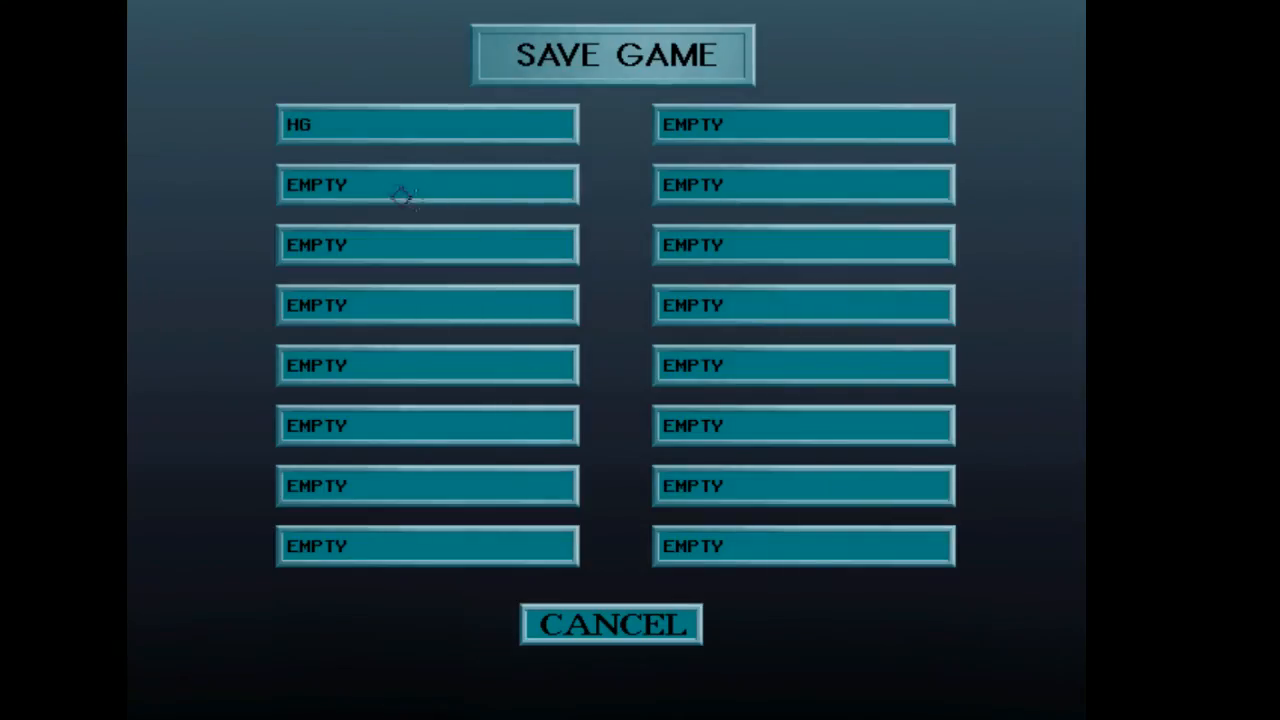
pyautogui.click(405, 129)
pyautogui.write('hg')
pyautogui.press('Return')
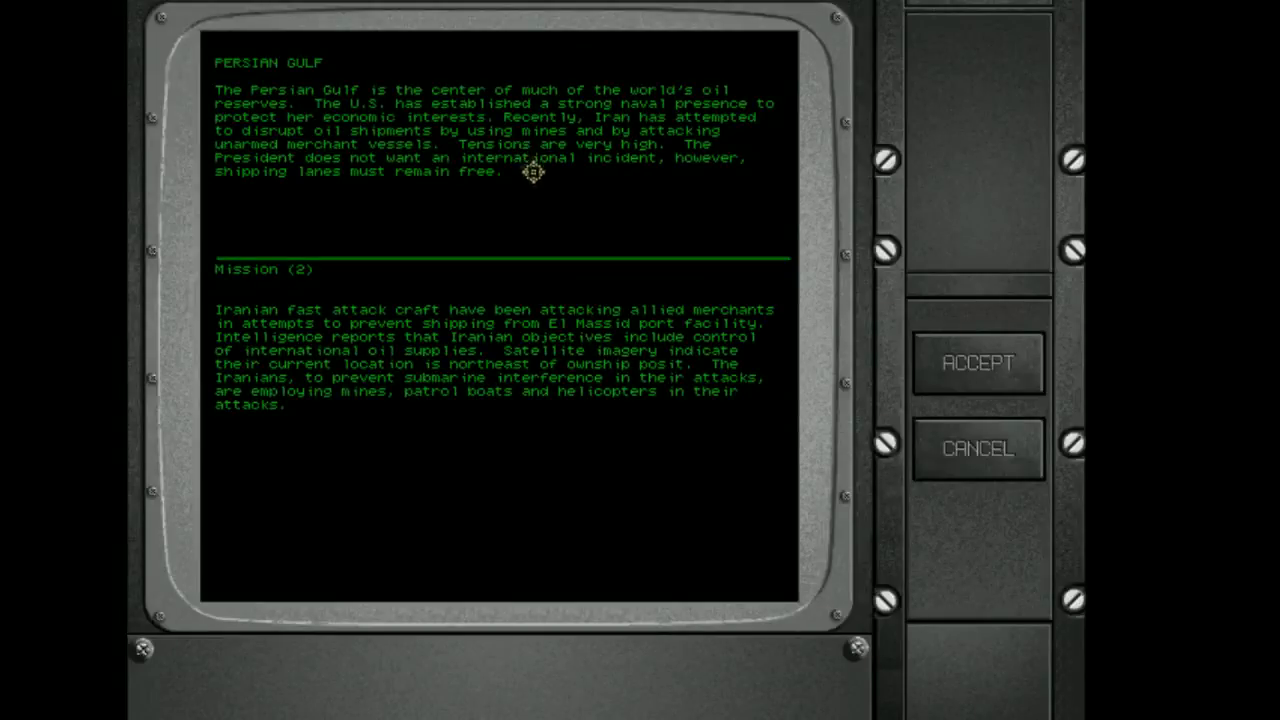